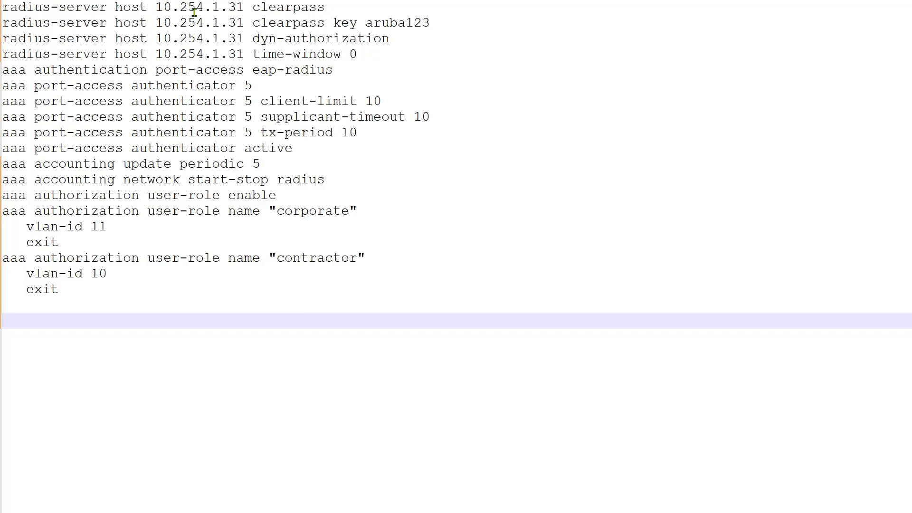
Review the RADIUS server, EAP-RADIUS authentication, port 5 authenticator and accounting lines of the switch configuration
{"action": "left_click_drag", "start_coordinate": [19, 8], "coordinate": [424, 41]}
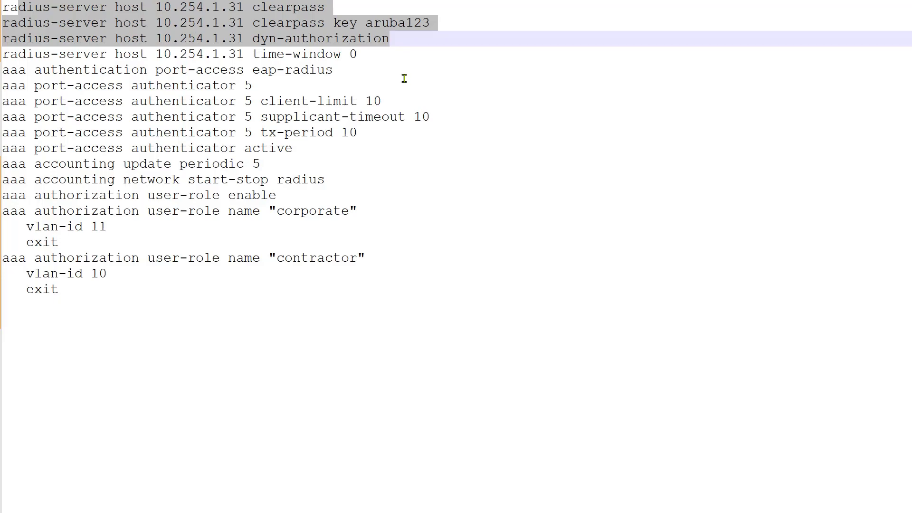
{"action": "left_click", "coordinate": [298, 101]}
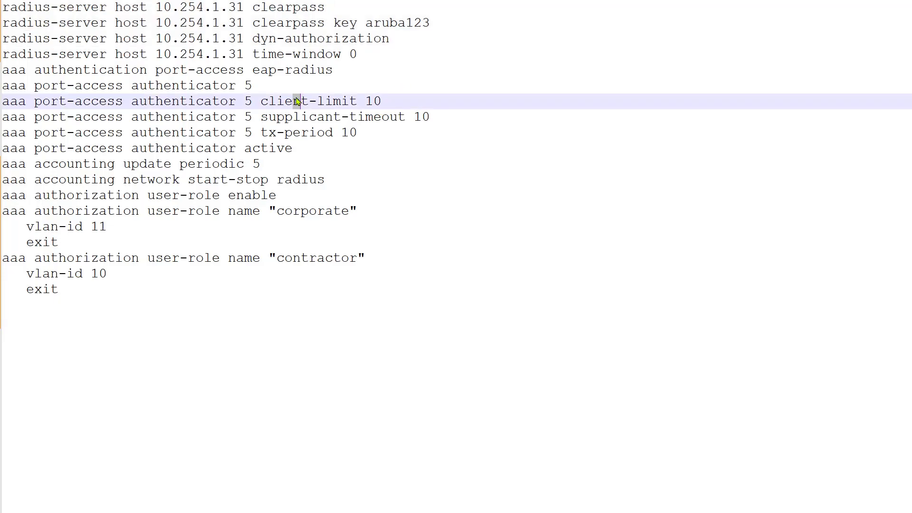
{"action": "left_click_drag", "start_coordinate": [359, 57], "coordinate": [3, 55]}
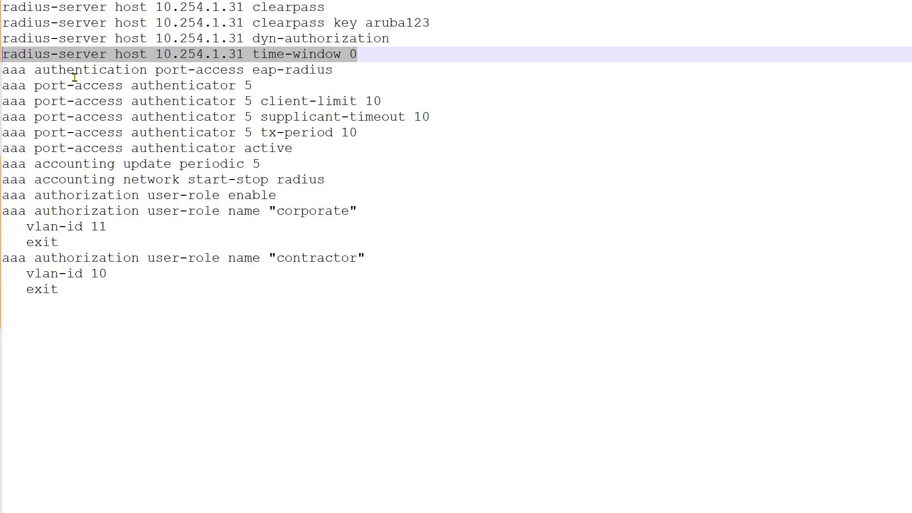
{"action": "left_click_drag", "start_coordinate": [342, 70], "coordinate": [5, 68]}
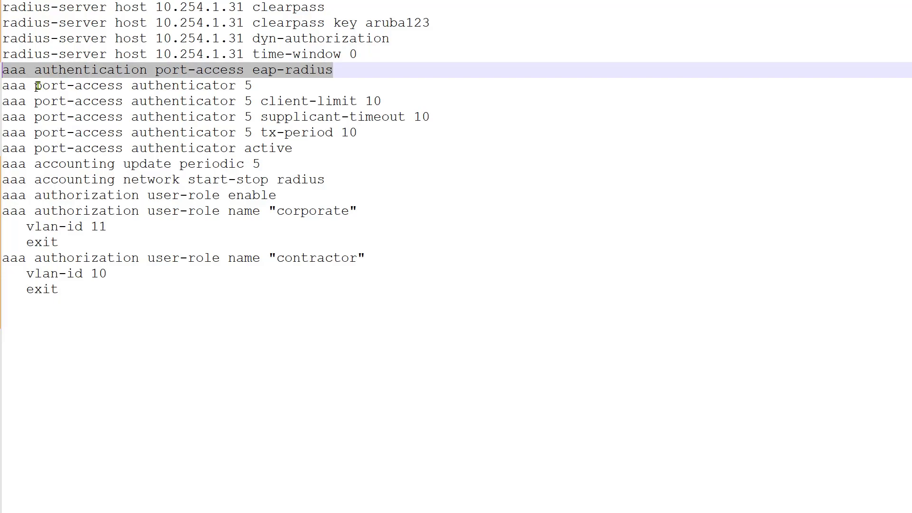
{"action": "left_click_drag", "start_coordinate": [252, 85], "coordinate": [212, 85]}
{"action": "left_click", "coordinate": [196, 85]}
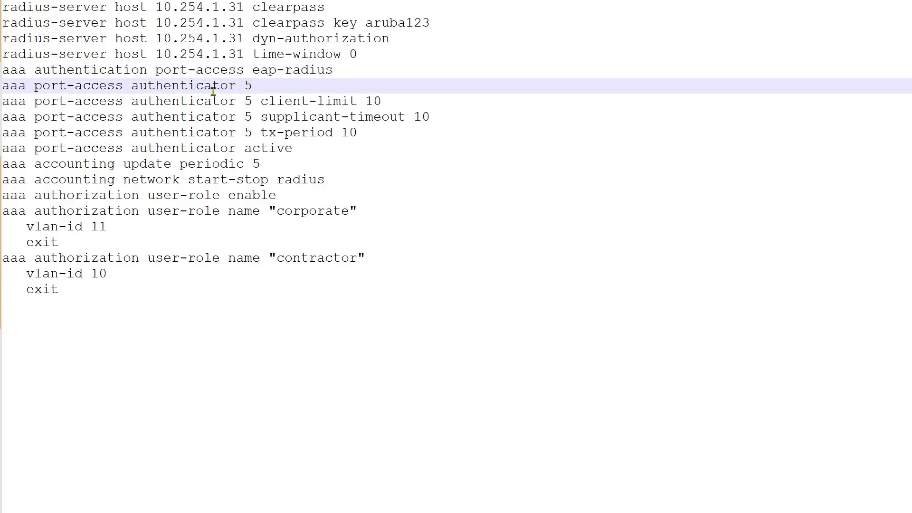
{"action": "left_click_drag", "start_coordinate": [362, 133], "coordinate": [204, 101]}
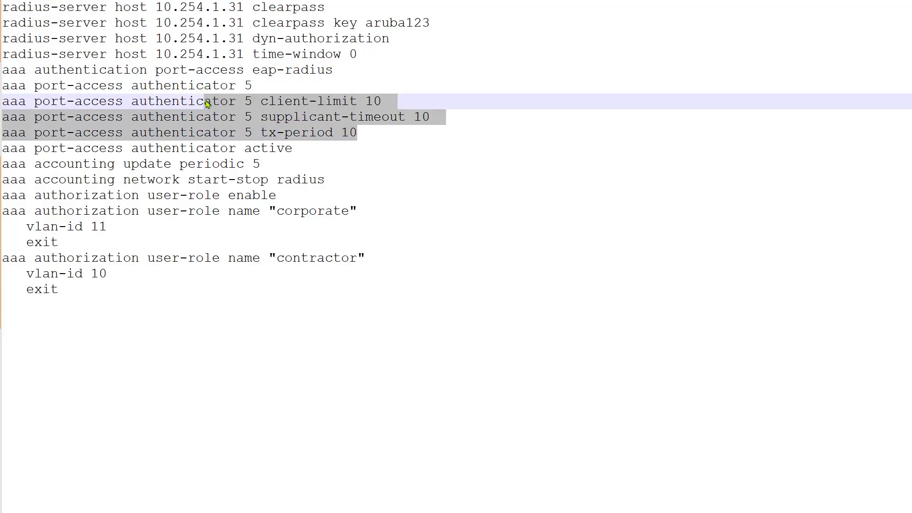
{"action": "left_click_drag", "start_coordinate": [299, 147], "coordinate": [129, 110]}
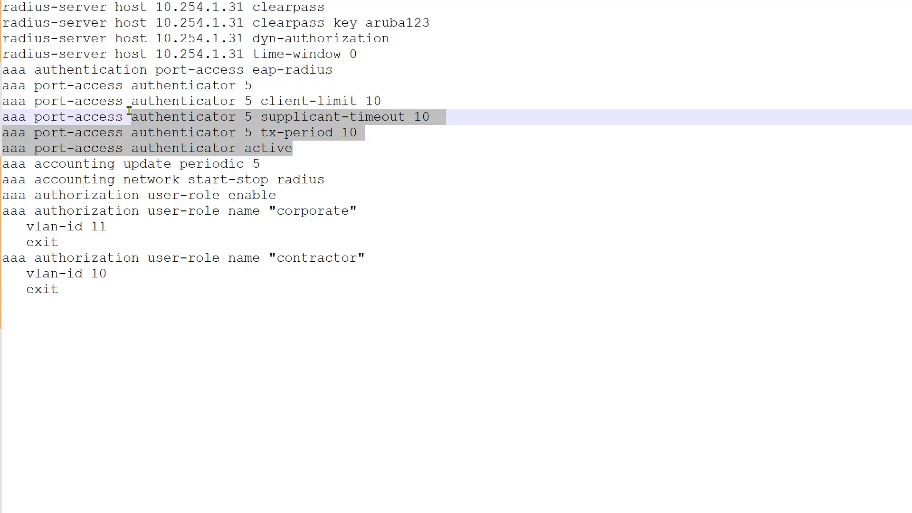
{"action": "left_click_drag", "start_coordinate": [34, 166], "coordinate": [328, 182]}
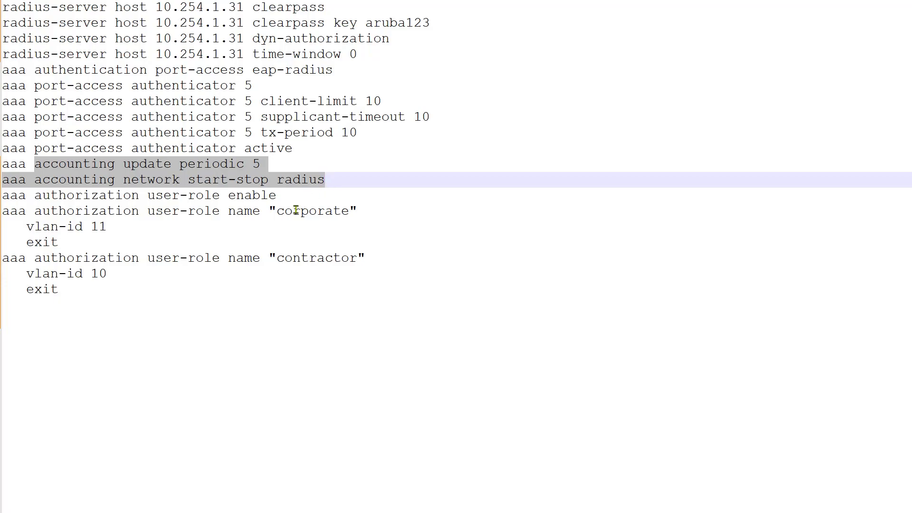
{"action": "left_click", "coordinate": [275, 241]}
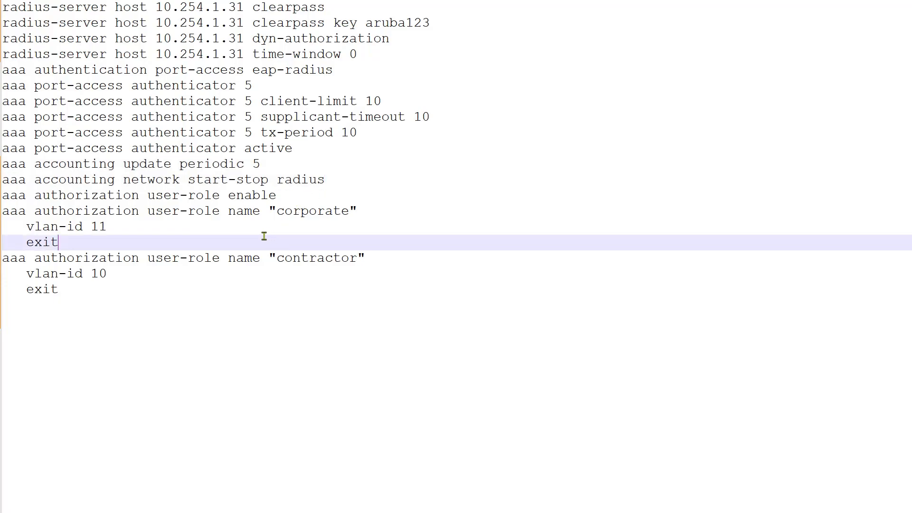
Review the user-role authorization lines, including the VLAN IDs assigned to the corporate and contractor roles
{"action": "left_click", "coordinate": [288, 198]}
{"action": "left_click_drag", "start_coordinate": [287, 197], "coordinate": [7, 196]}
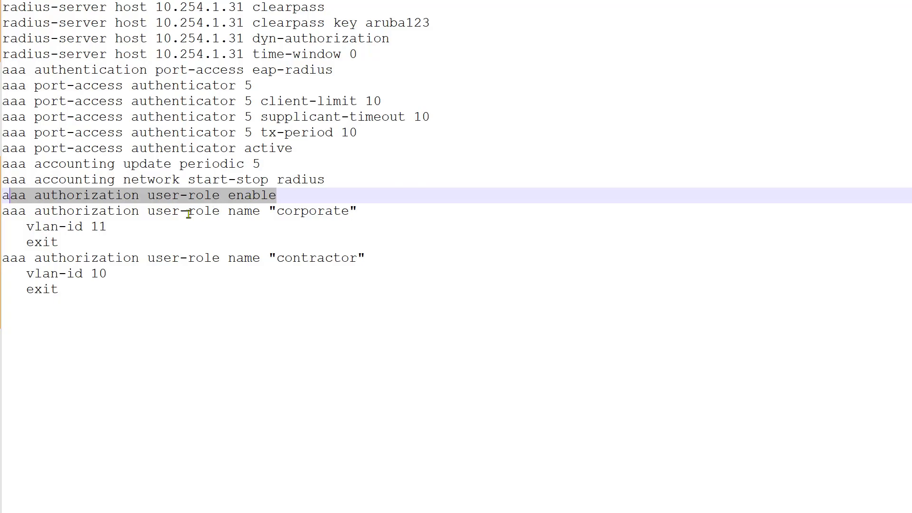
{"action": "left_click", "coordinate": [107, 198]}
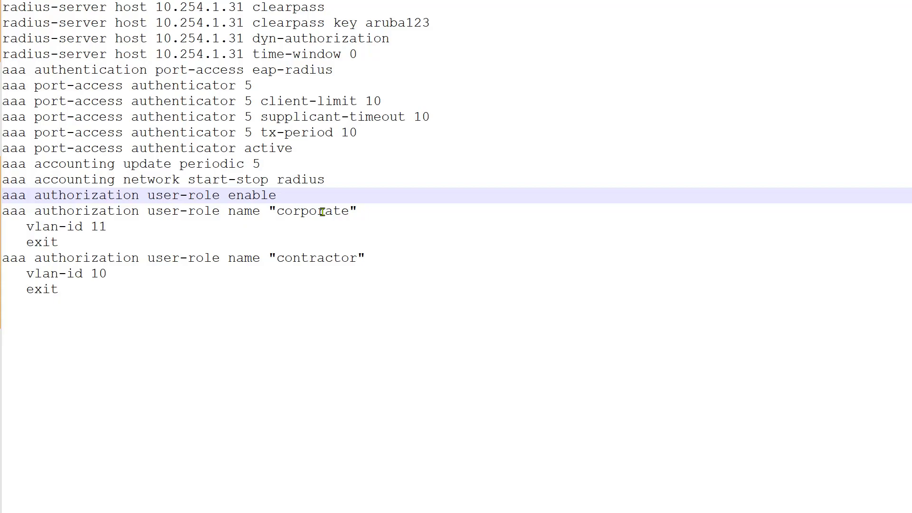
{"action": "left_click_drag", "start_coordinate": [106, 227], "coordinate": [93, 227]}
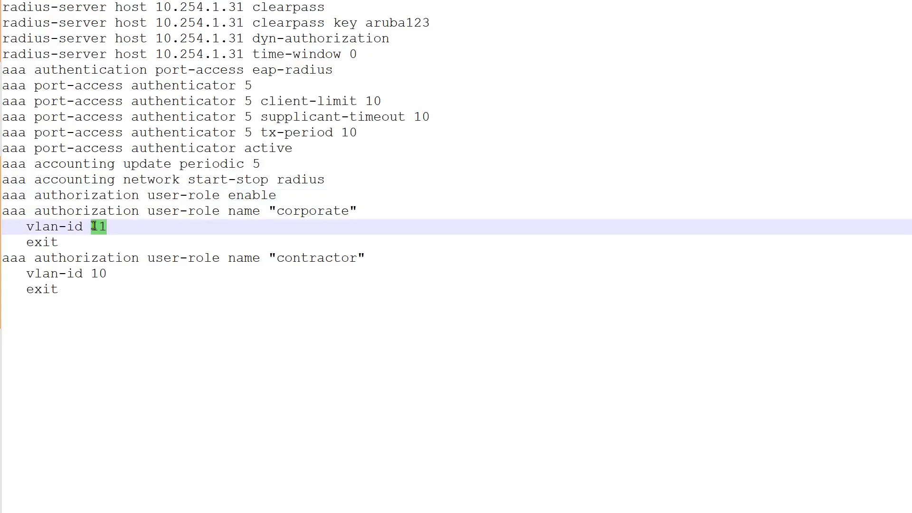
{"action": "double_click", "coordinate": [311, 259]}
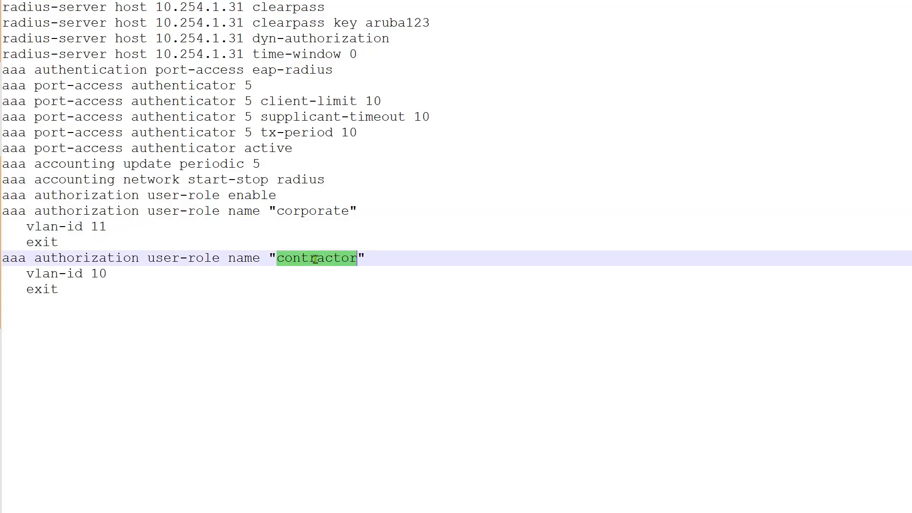
{"action": "double_click", "coordinate": [101, 274]}
{"action": "left_click", "coordinate": [146, 307]}
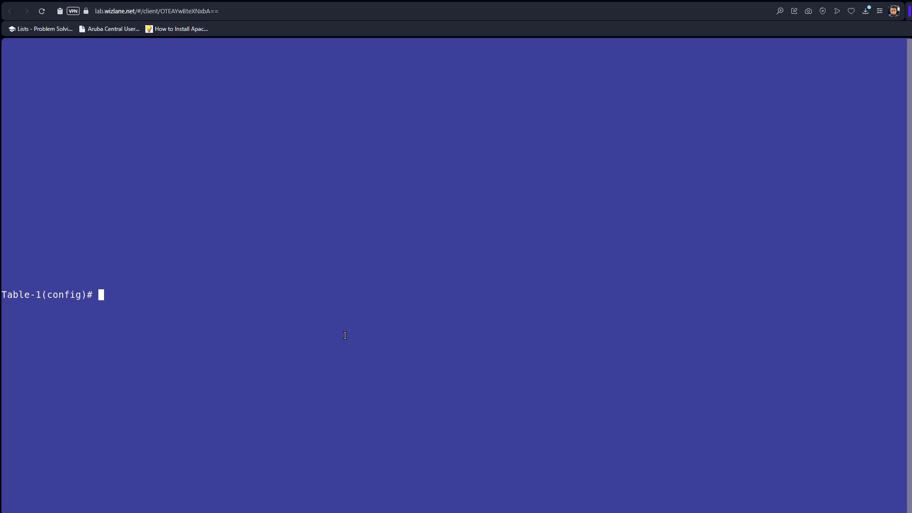
Switch to the Table-1 switch console and list the port-access clients
{"action": "type", "text": "sho port-acc"}
{"action": "key", "text": "Tab"}
{"action": "type", "text": "c"}
{"action": "key", "text": "Tab"}
{"action": "key", "text": "Return"}
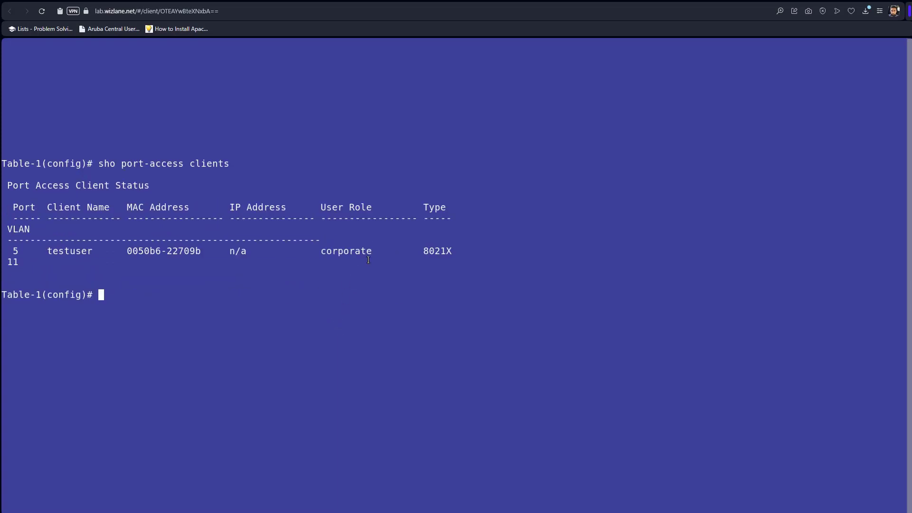
Check the user role, client name and VLAN of the client authenticated on port 5
{"action": "left_click_drag", "start_coordinate": [371, 251], "coordinate": [315, 252]}
{"action": "left_click", "coordinate": [288, 316]}
{"action": "left_click_drag", "start_coordinate": [98, 251], "coordinate": [52, 251]}
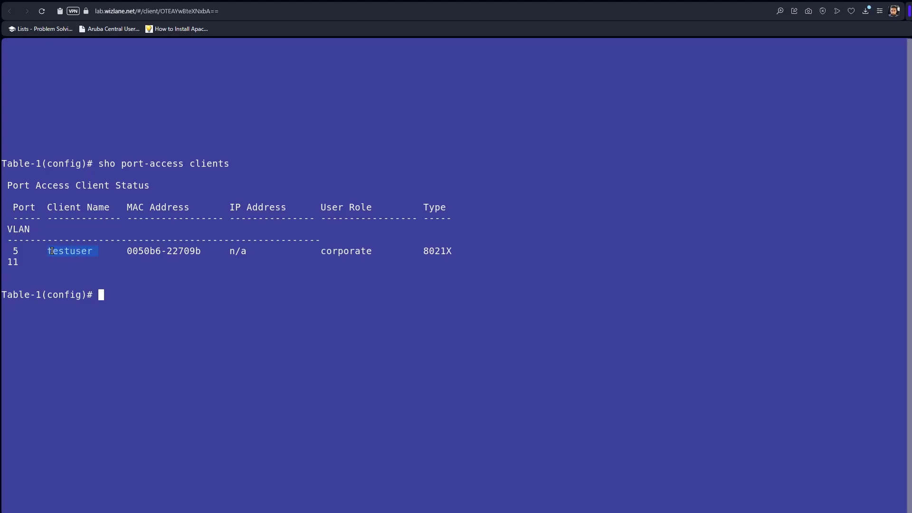
{"action": "left_click", "coordinate": [176, 365]}
{"action": "left_click_drag", "start_coordinate": [17, 262], "coordinate": [3, 263]}
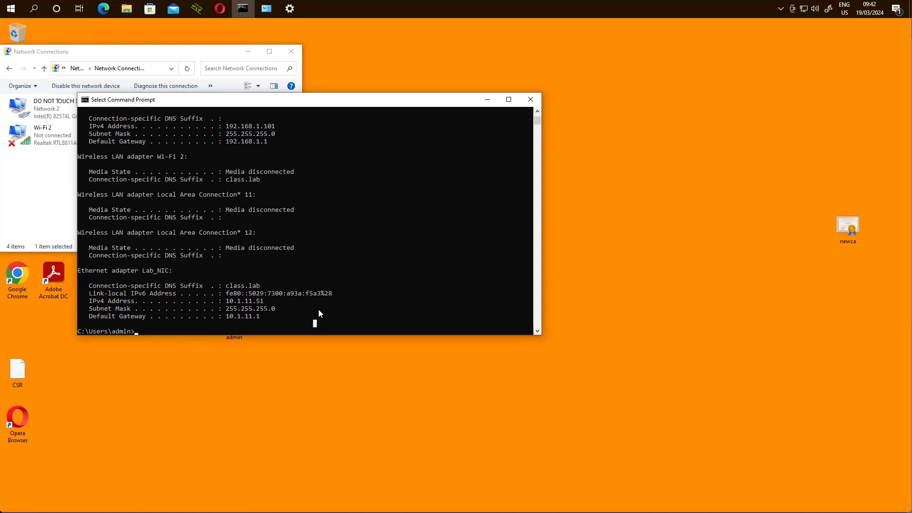
Switch to Command Prompt on the Windows client and ping 10.254.1.1 and google.com
{"action": "type", "text": "ping 10.254.1.1"}
{"action": "key", "text": "Return"}
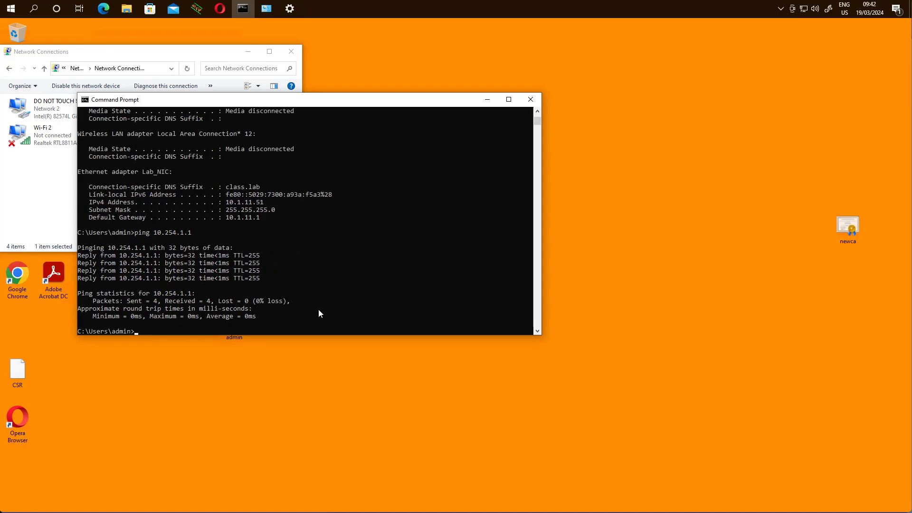
{"action": "type", "text": "ping google.com"}
{"action": "key", "text": "Return"}
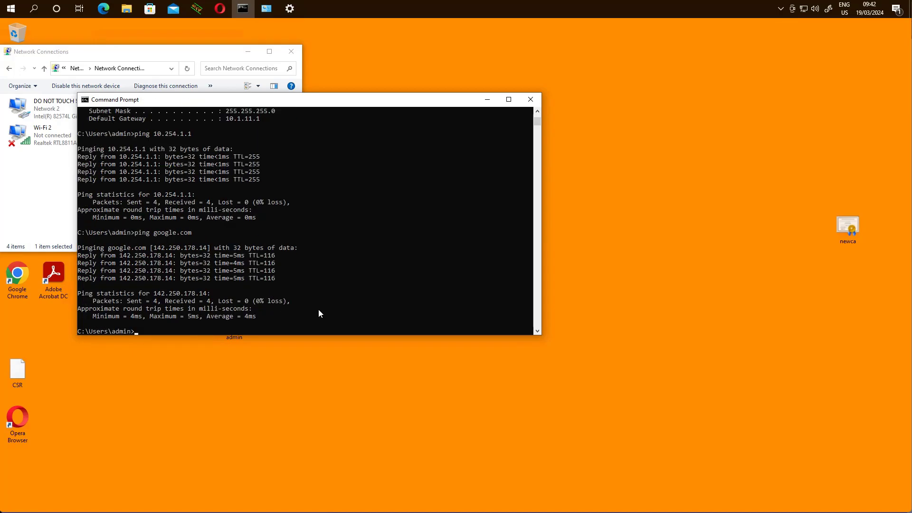
Open the additional 802.1X settings in the authentication properties of the Lab_NIC adapter
{"action": "left_click", "coordinate": [60, 190]}
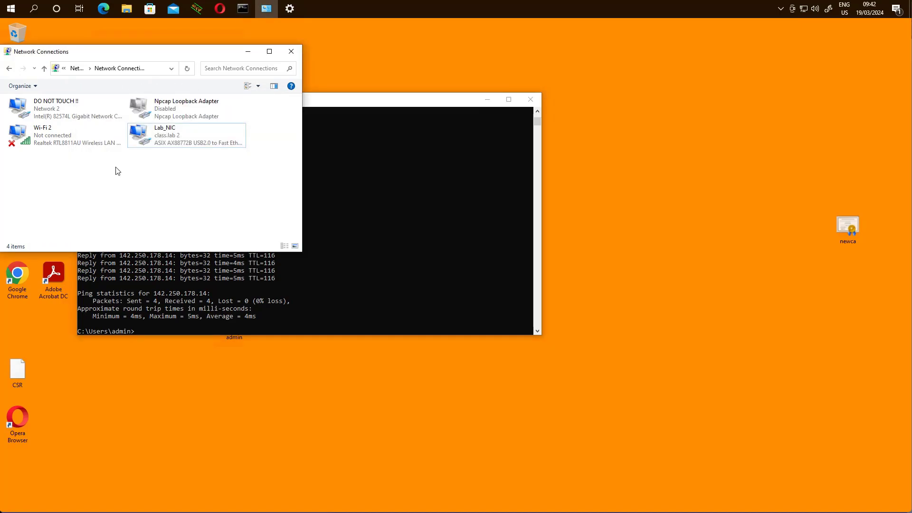
{"action": "left_click", "coordinate": [168, 148]}
{"action": "right_click", "coordinate": [167, 147]}
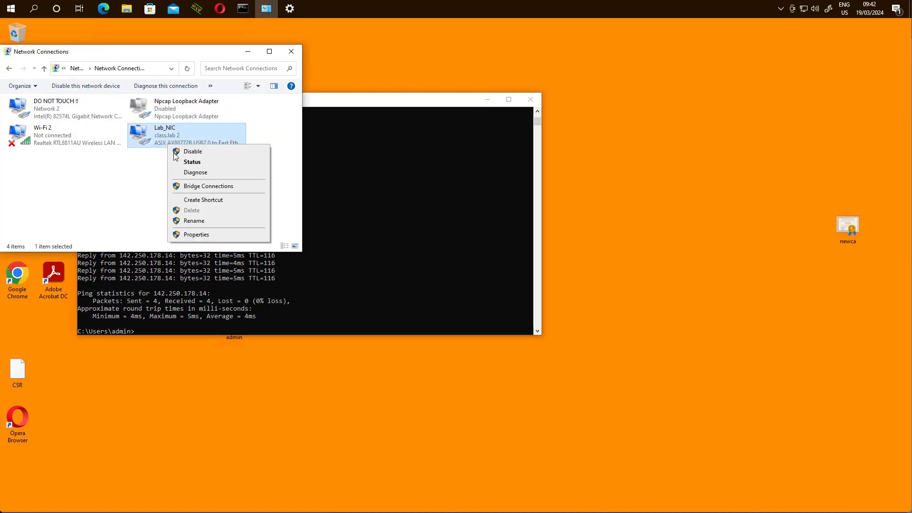
{"action": "left_click", "coordinate": [211, 234]}
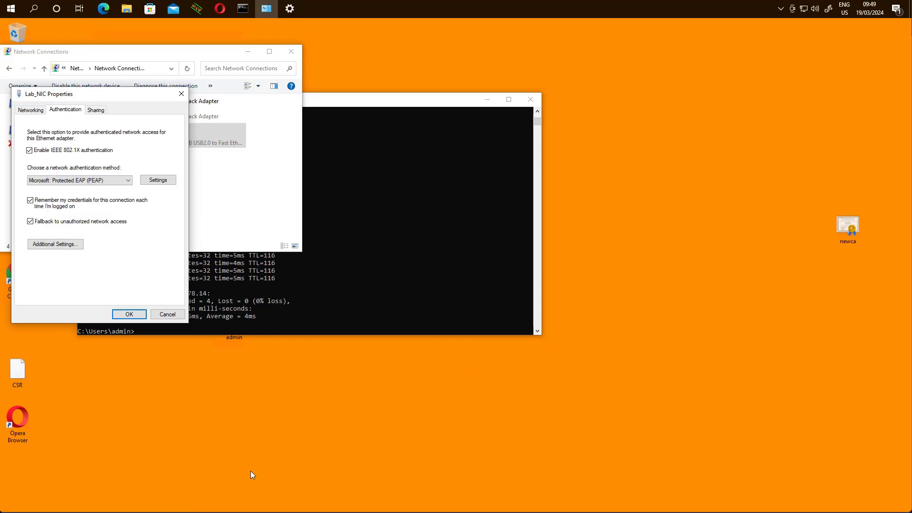
{"action": "left_click", "coordinate": [64, 243]}
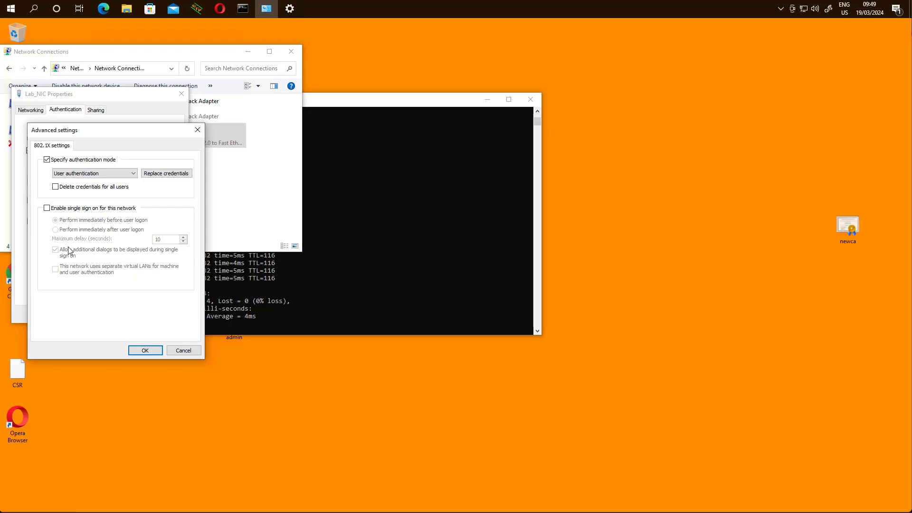
Replace the saved 802.1X credentials with the user name contractor and the account password, and apply the adapter settings
{"action": "left_click", "coordinate": [149, 173]}
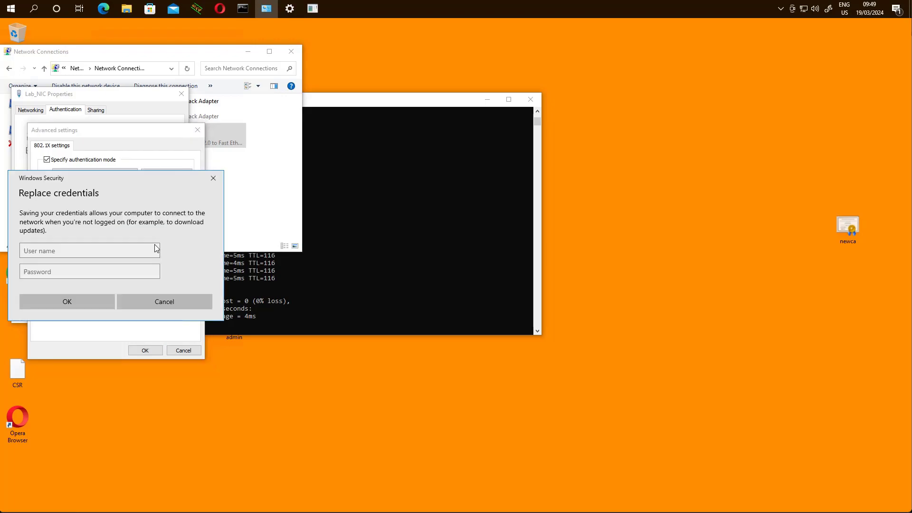
{"action": "left_click", "coordinate": [132, 251]}
{"action": "type", "text": "contract"}
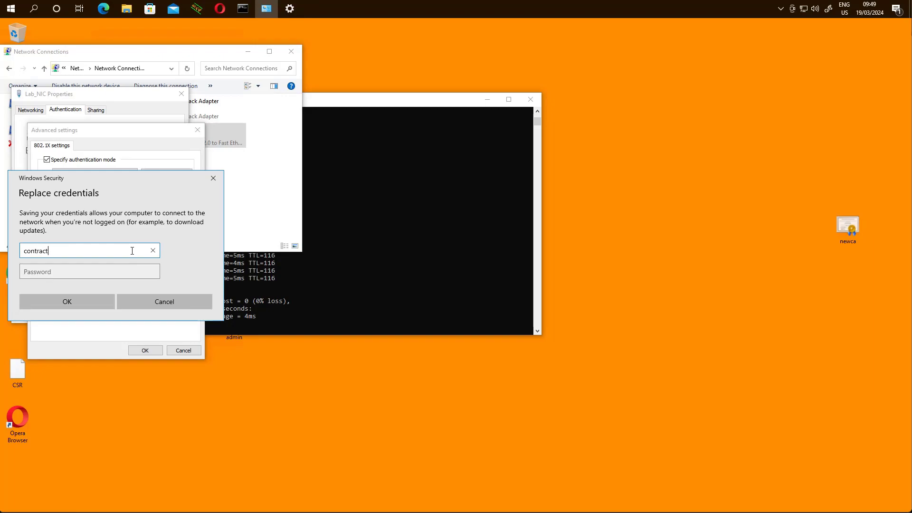
{"action": "type", "text": "or"}
{"action": "key", "text": "Tab"}
{"action": "type", "text": "******"}
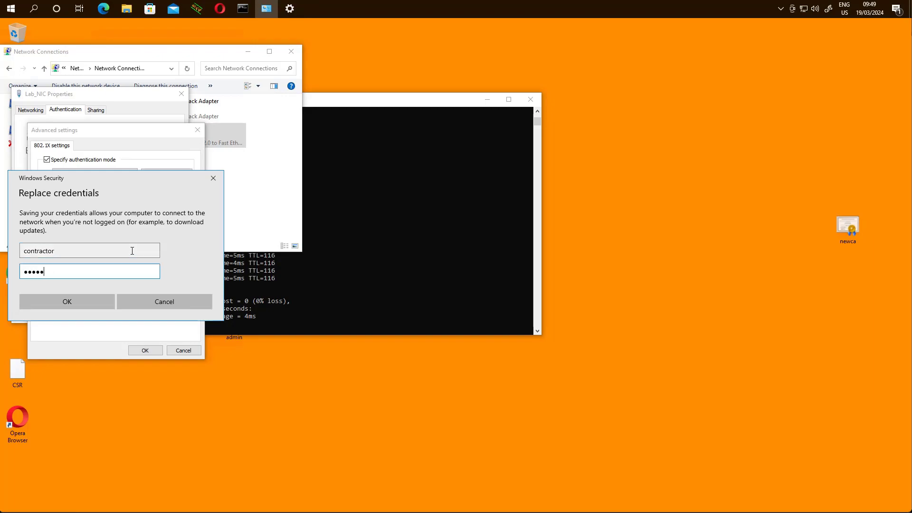
{"action": "key", "text": "Return"}
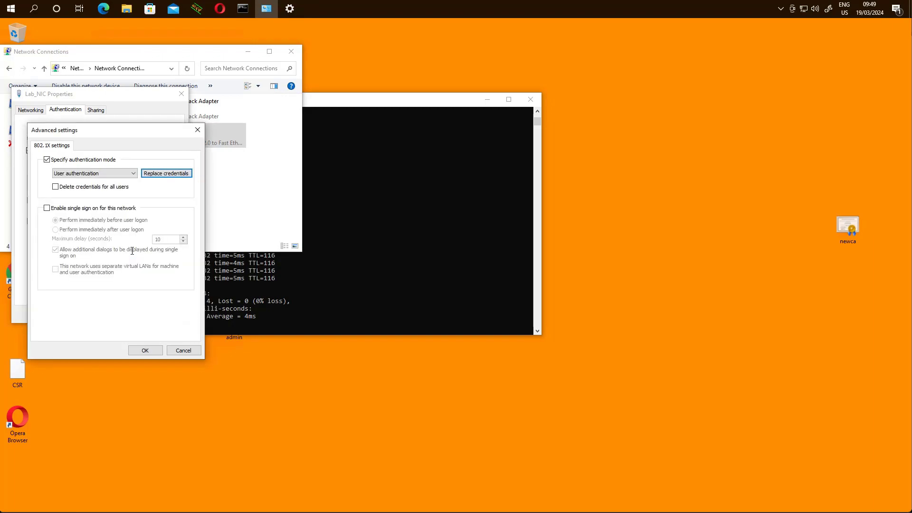
{"action": "left_click", "coordinate": [141, 353]}
{"action": "left_click", "coordinate": [129, 314]}
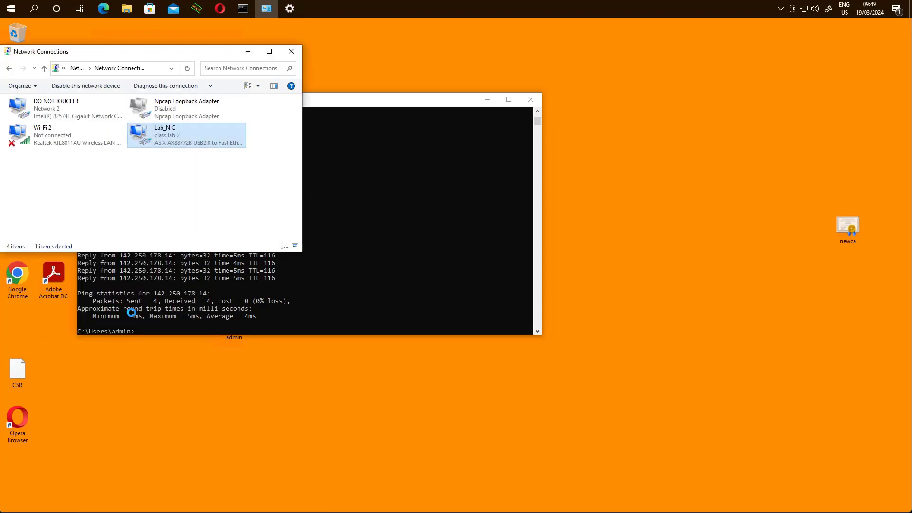
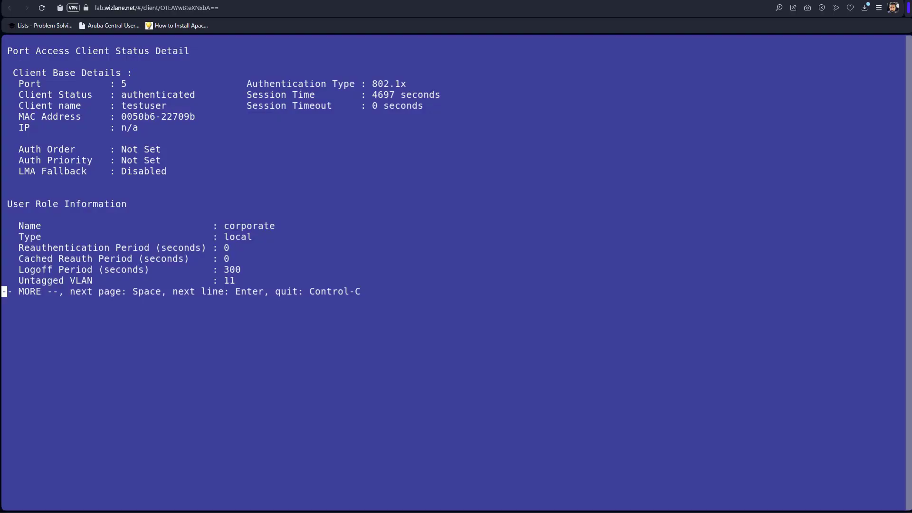
In the switch console, quit the paged client details, list the port-access clients again and check the client's role and VLAN
{"action": "key", "text": "Return"}
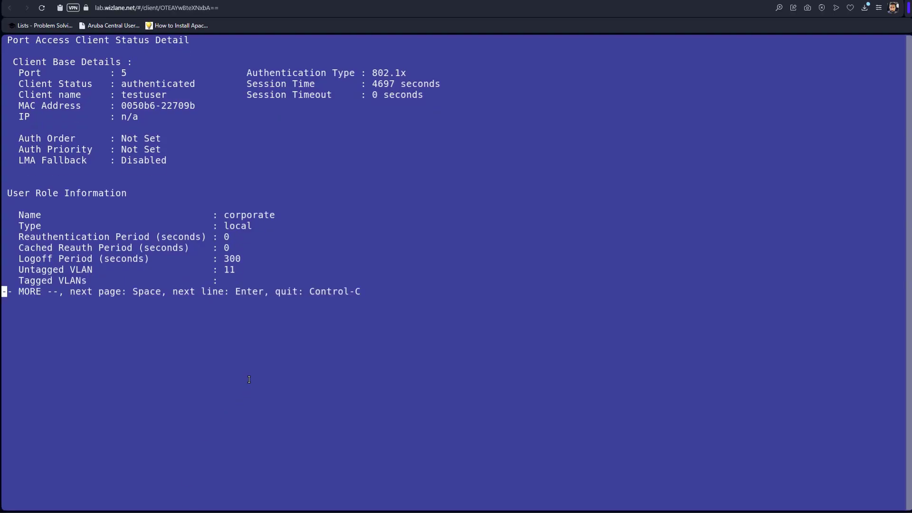
{"action": "key", "text": "ctrl+c"}
{"action": "type", "text": "sho "}
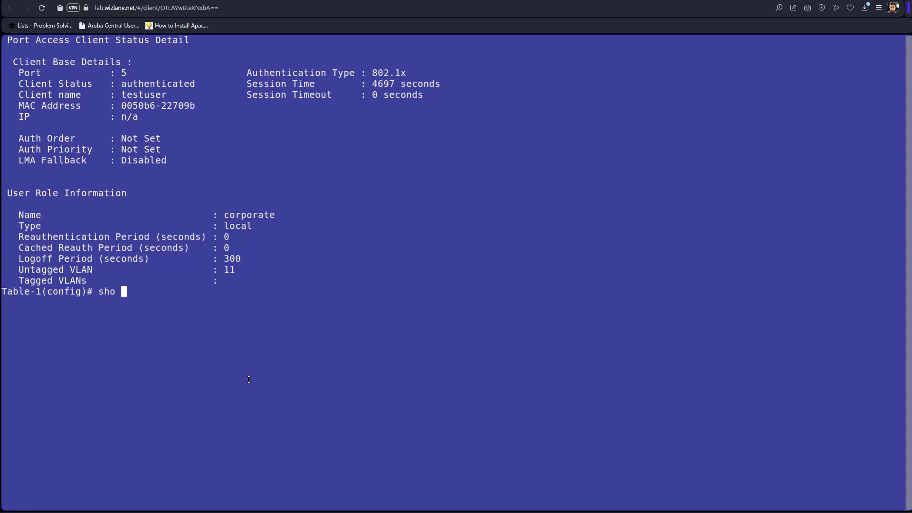
{"action": "type", "text": "port-access clients"}
{"action": "key", "text": "Return"}
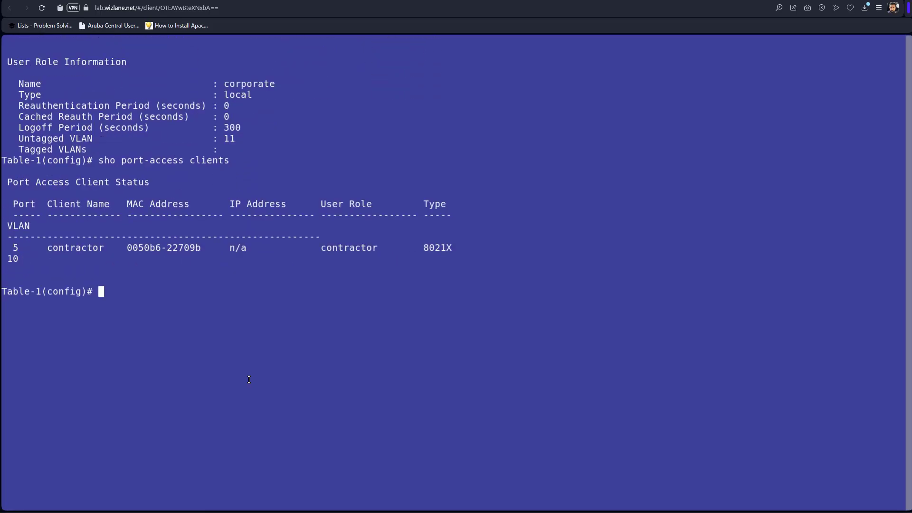
{"action": "left_click_drag", "start_coordinate": [378, 248], "coordinate": [321, 248]}
{"action": "left_click_drag", "start_coordinate": [16, 258], "coordinate": [11, 258]}
{"action": "left_click", "coordinate": [174, 319]}
Show the detailed port-access client output and examine the client status, user role type, logoff period and untagged VLAN
{"action": "type", "text": "sho port-access clients detailed"}
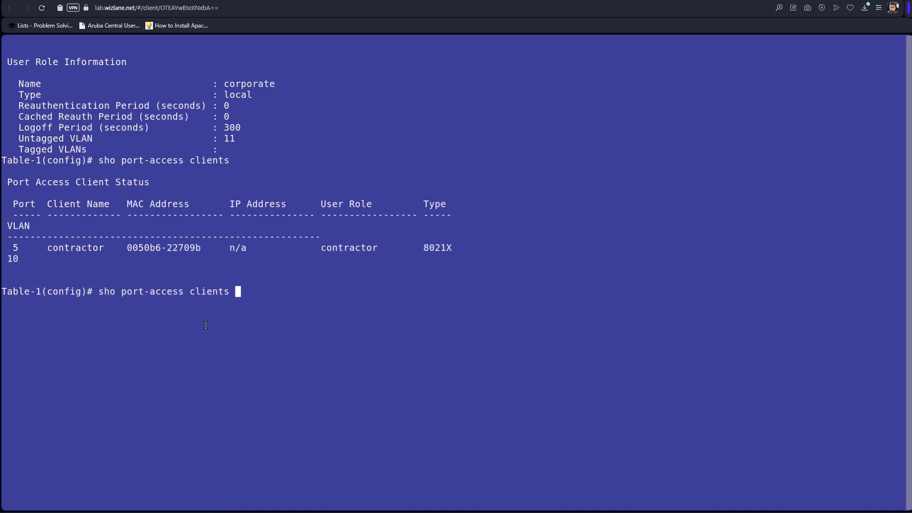
{"action": "key", "text": "Return"}
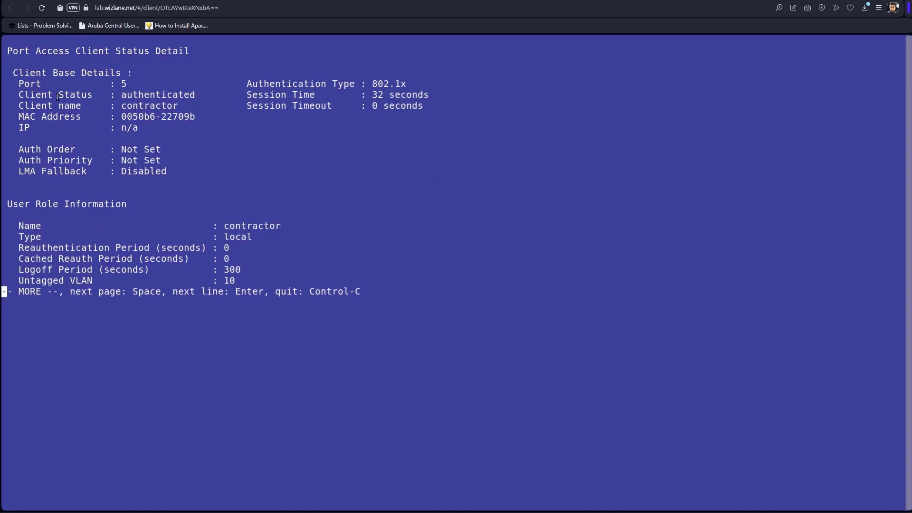
{"action": "left_click_drag", "start_coordinate": [194, 94], "coordinate": [139, 95]}
{"action": "left_click_drag", "start_coordinate": [274, 230], "coordinate": [226, 239]}
{"action": "left_click_drag", "start_coordinate": [241, 270], "coordinate": [220, 270]}
{"action": "left_click_drag", "start_coordinate": [19, 281], "coordinate": [244, 278]}
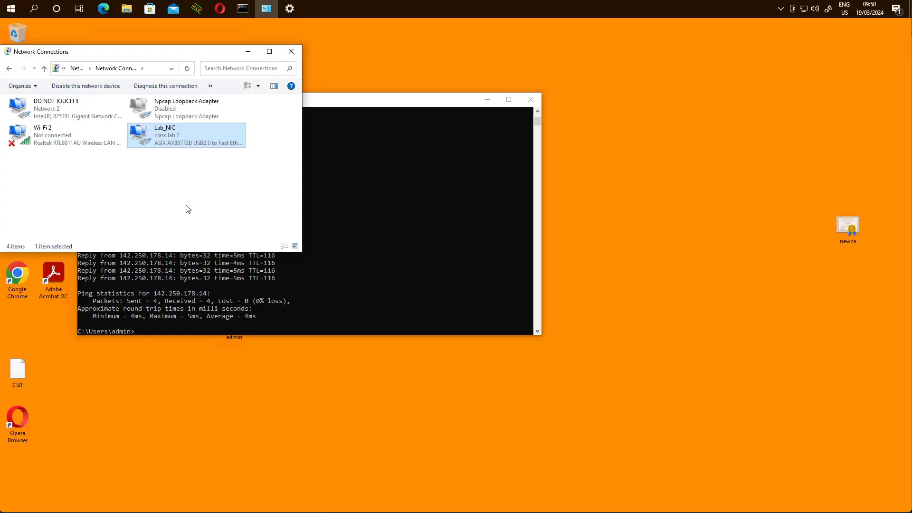
In the Command Prompt, rerun ipconfig and check the IPv4 address and default gateway of the Lab_NIC adapter
{"action": "left_click", "coordinate": [360, 304]}
{"action": "key", "text": "Up"}
{"action": "key", "text": "Up"}
{"action": "key", "text": "Up"}
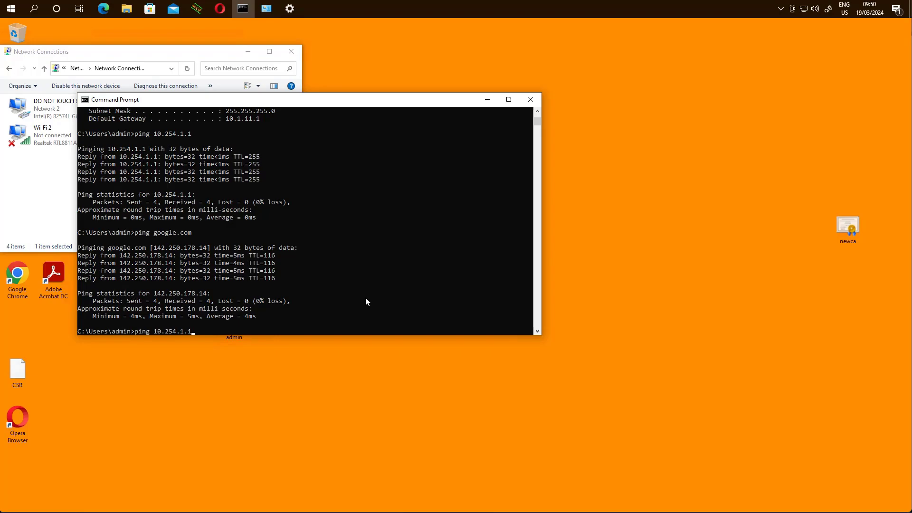
{"action": "key", "text": "Return"}
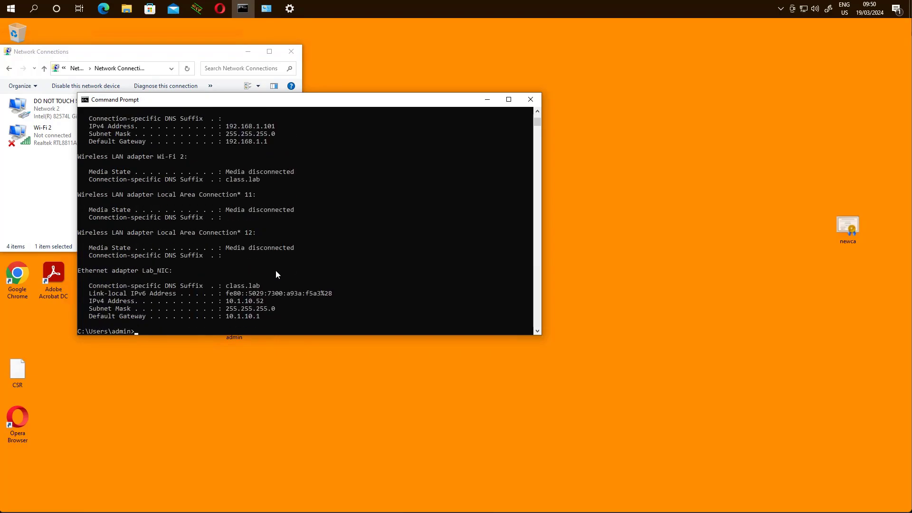
{"action": "scroll", "coordinate": [275, 270], "scroll_direction": "up", "scroll_amount": 13}
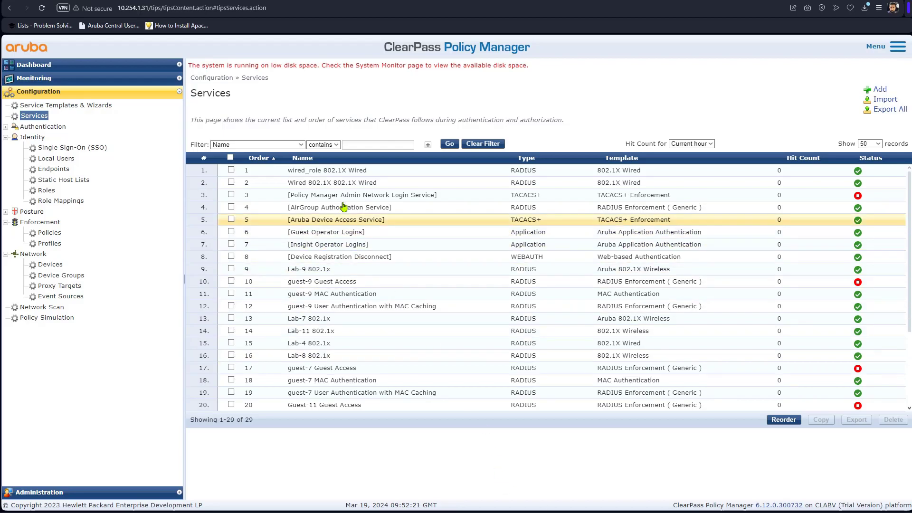
In ClearPass Policy Manager, open the wired_role 802.1X Wired service and review its service rules, authentication methods and sources, and role mapping
{"action": "left_click", "coordinate": [302, 175]}
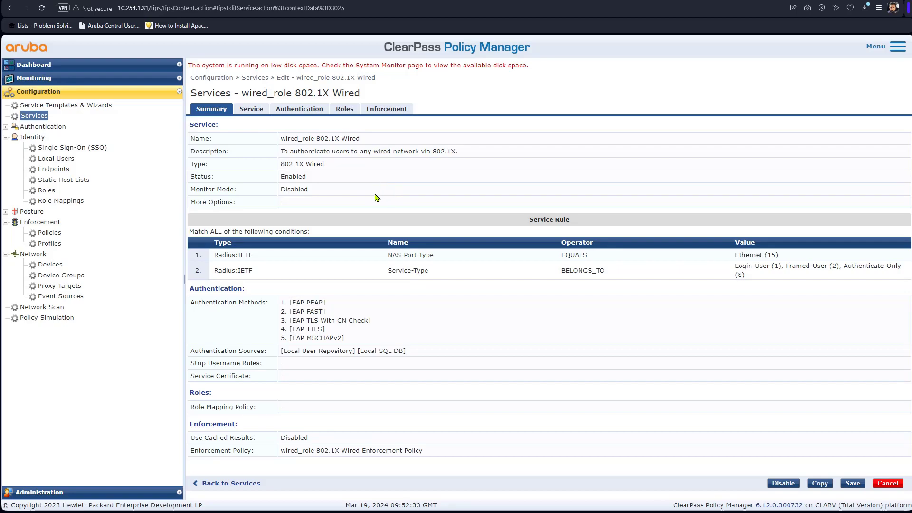
{"action": "left_click", "coordinate": [259, 114]}
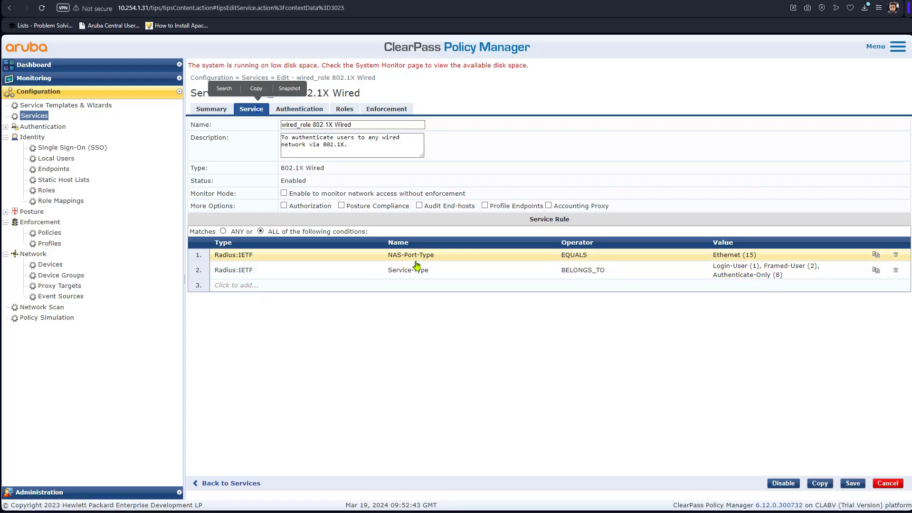
{"action": "left_click", "coordinate": [314, 109]}
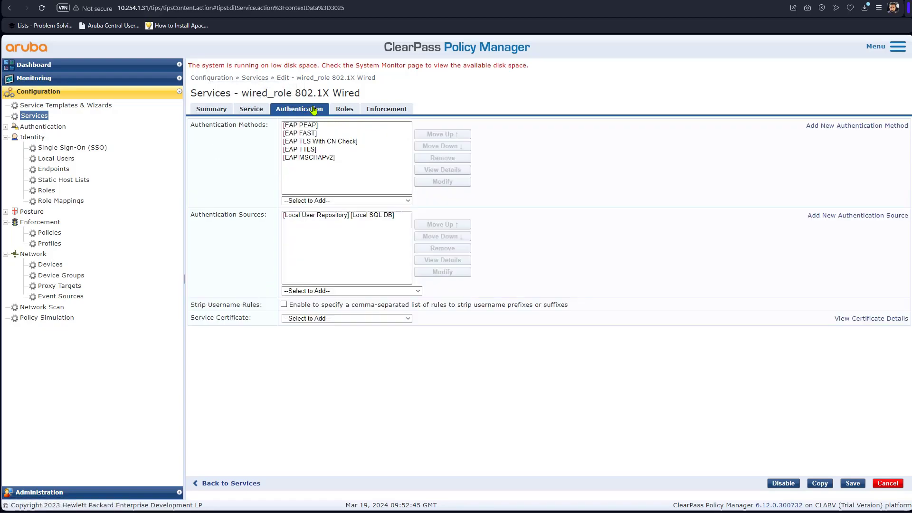
{"action": "left_click", "coordinate": [333, 216]}
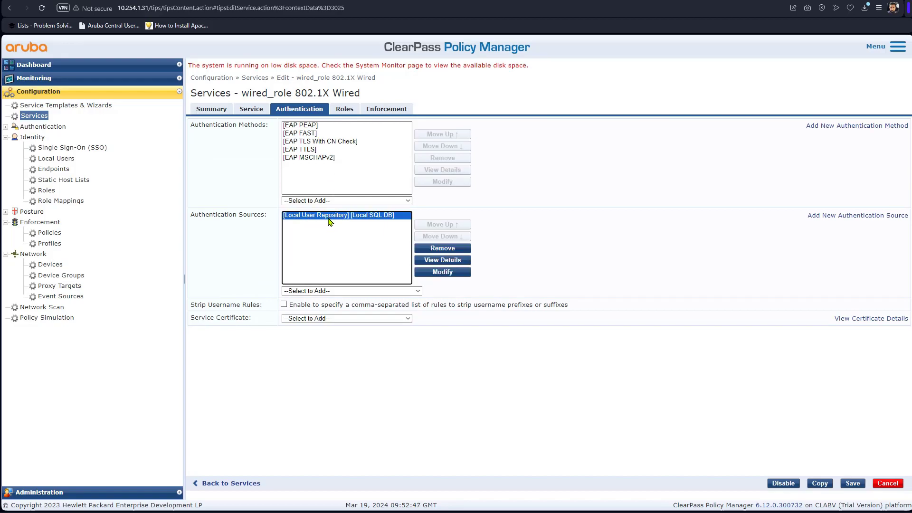
{"action": "left_click", "coordinate": [332, 291]}
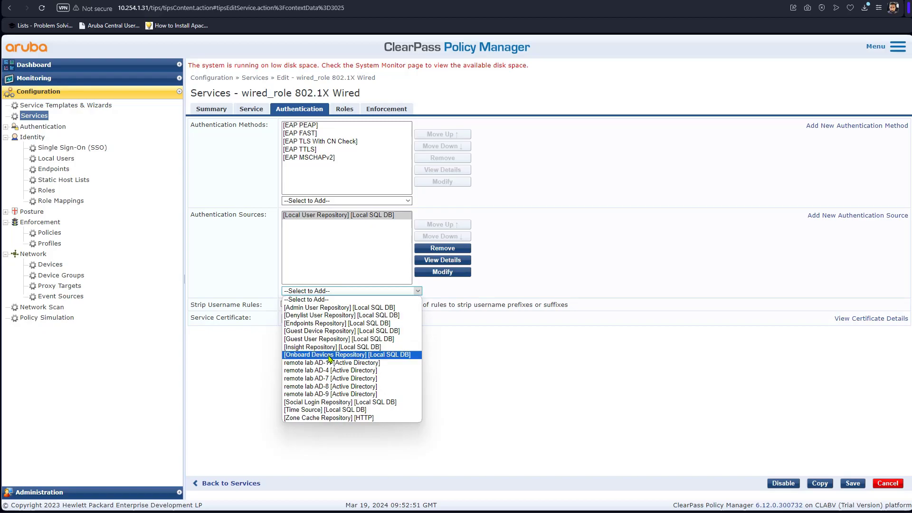
{"action": "left_click", "coordinate": [344, 111]}
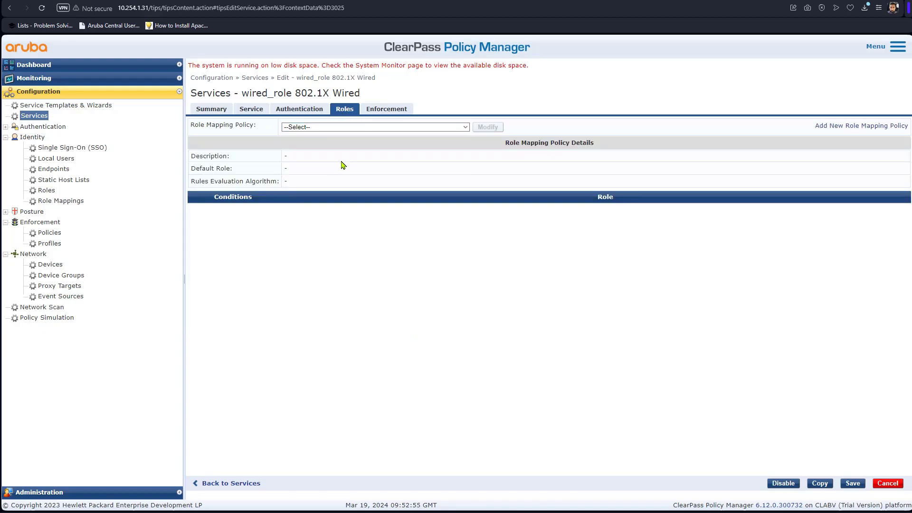
Review the service's enforcement policy, highlighting the Role_Name condition and the default profile
{"action": "left_click", "coordinate": [398, 113]}
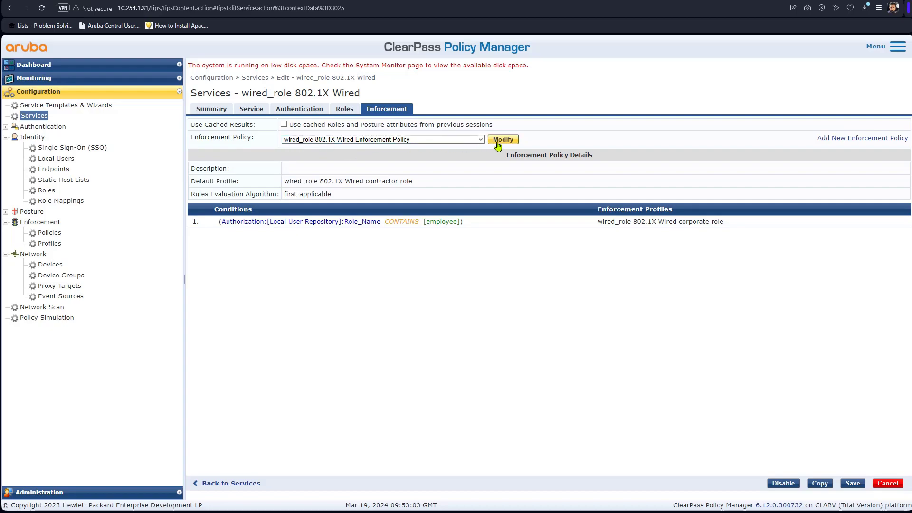
{"action": "left_click_drag", "start_coordinate": [463, 222], "coordinate": [220, 228]}
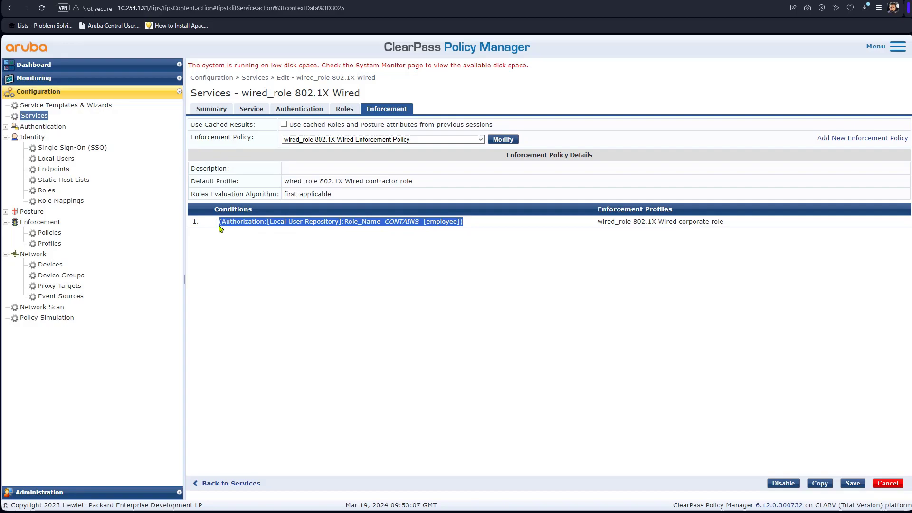
{"action": "left_click", "coordinate": [376, 254]}
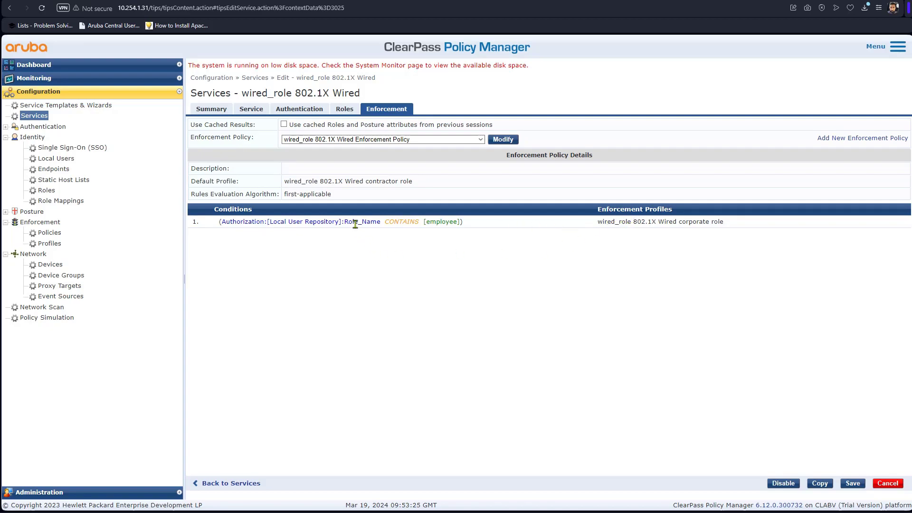
{"action": "left_click_drag", "start_coordinate": [423, 182], "coordinate": [283, 190]}
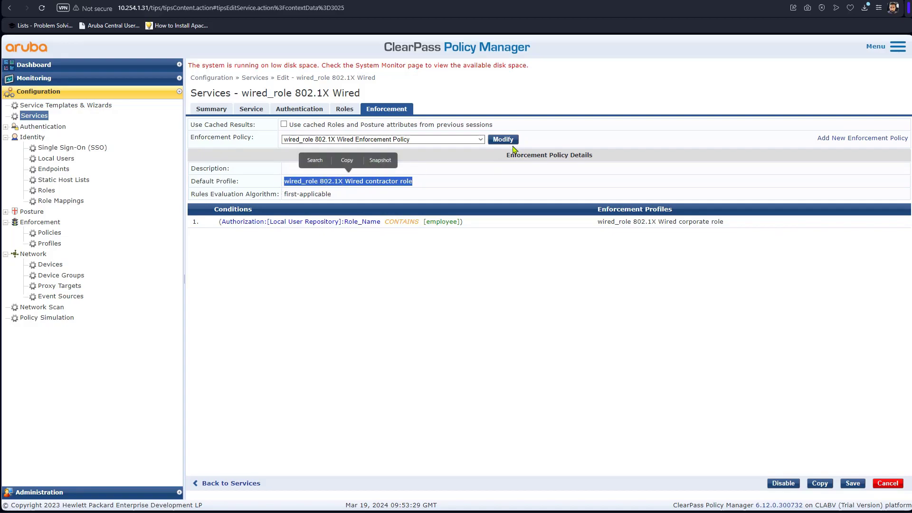
{"action": "left_click", "coordinate": [347, 161]}
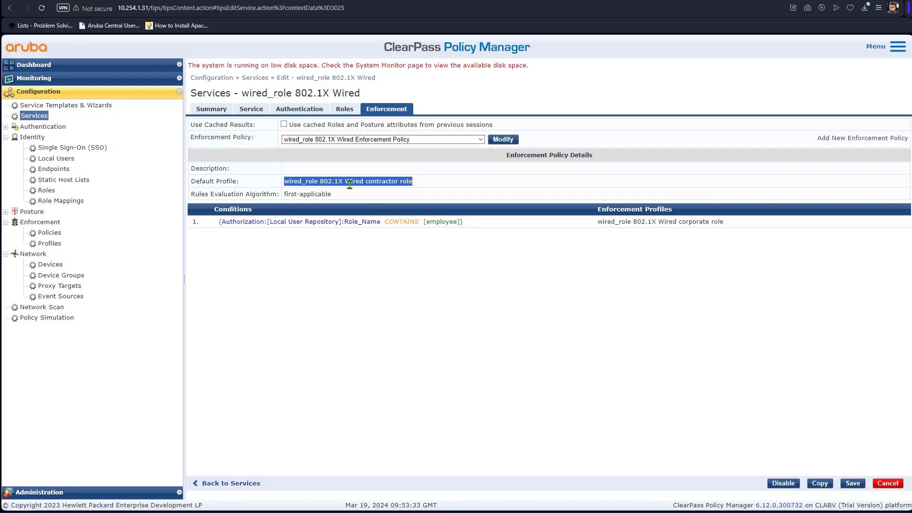
Open the wired_role contractor and corporate enforcement profiles in turn and check the HPE-User-Role attribute of each
{"action": "left_click", "coordinate": [50, 243]}
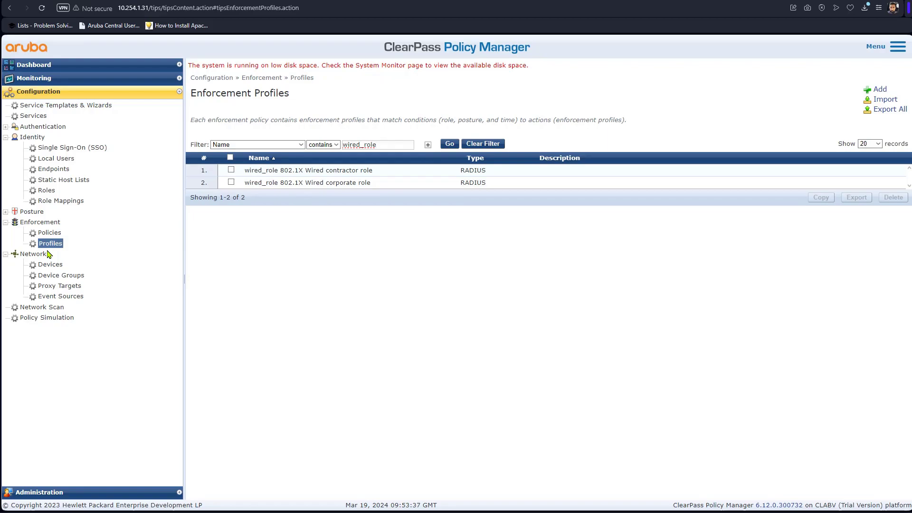
{"action": "left_click", "coordinate": [360, 176]}
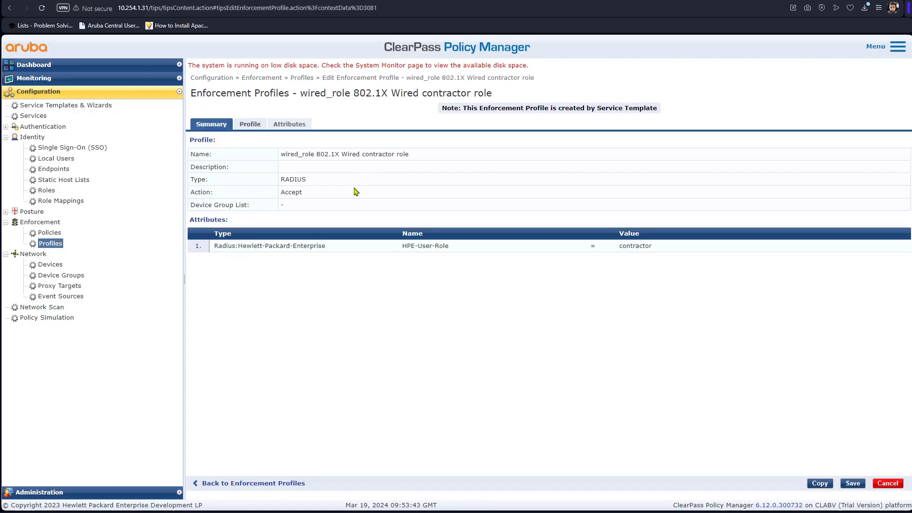
{"action": "left_click", "coordinate": [300, 124]}
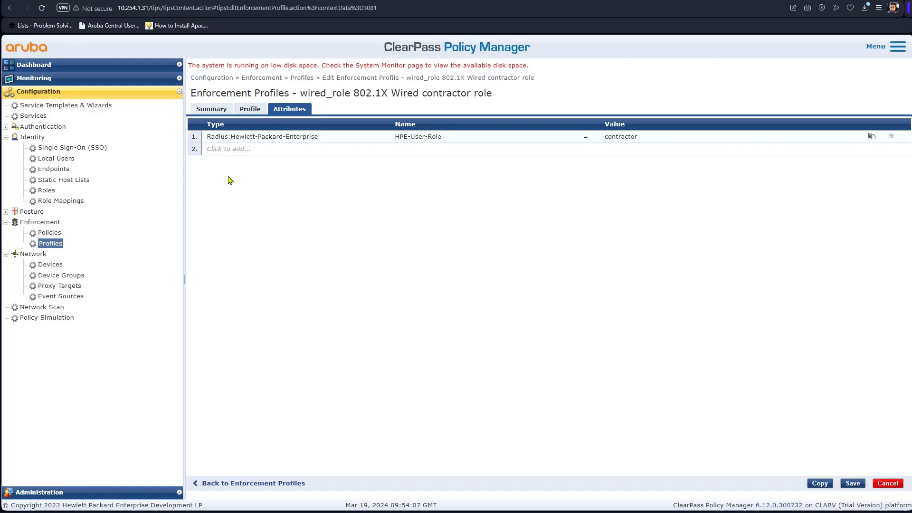
{"action": "left_click", "coordinate": [55, 244]}
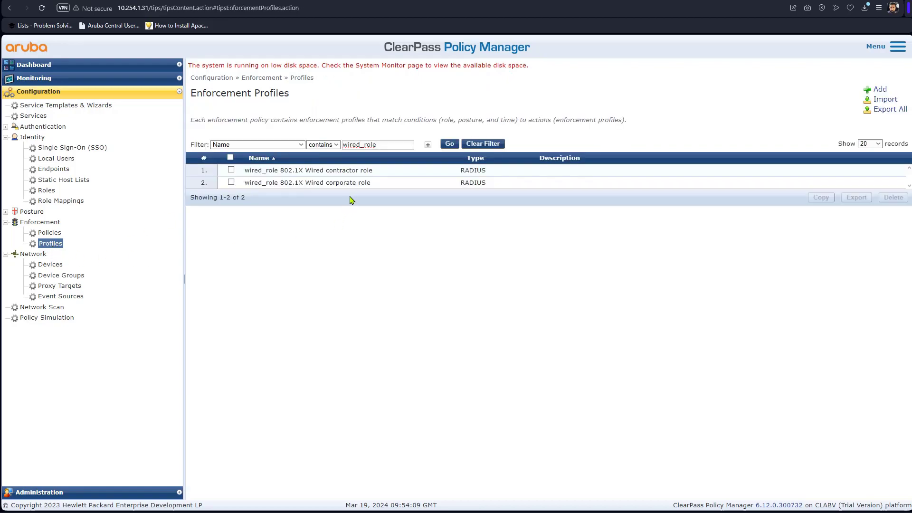
{"action": "left_click", "coordinate": [325, 186]}
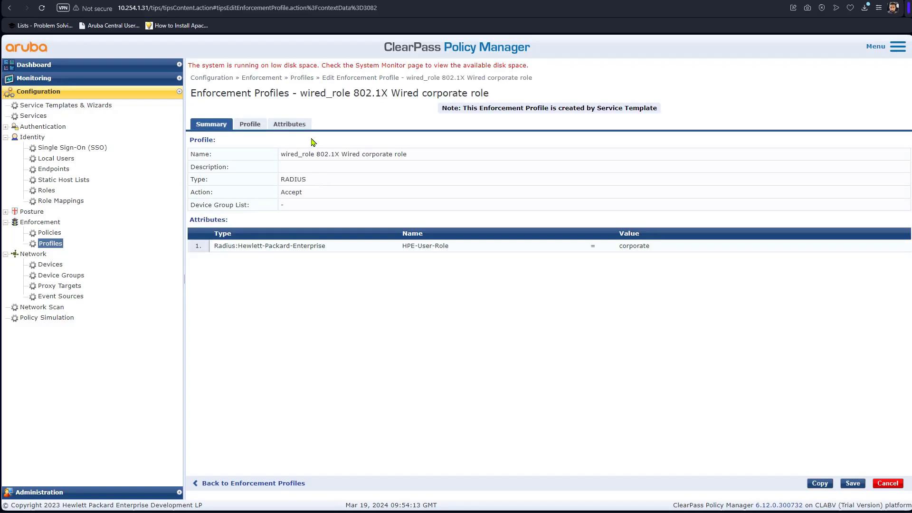
{"action": "left_click", "coordinate": [301, 129]}
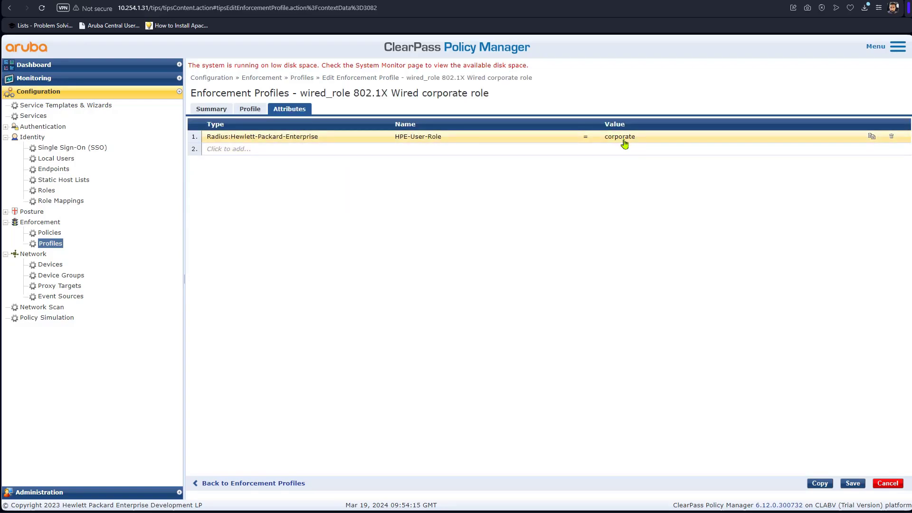
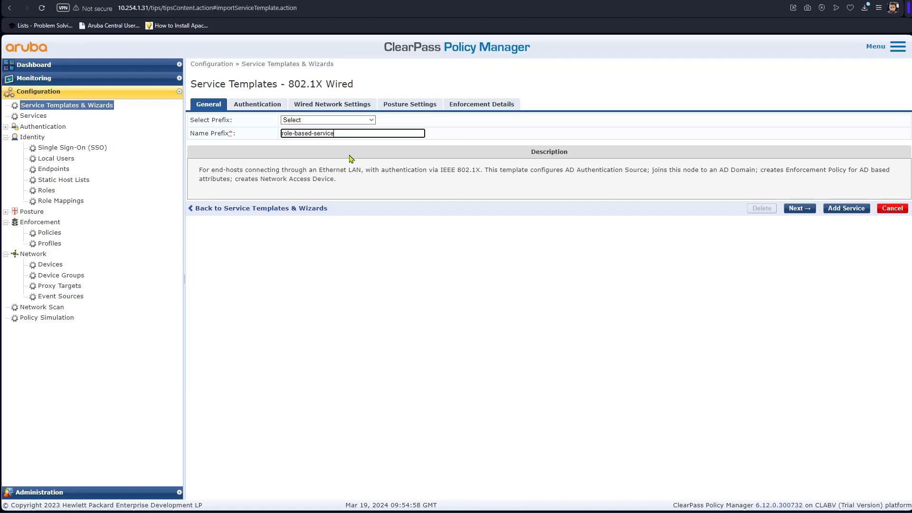
Set the authentication source of the 802.1X Wired service template to [Local User Repository]
{"action": "left_click", "coordinate": [271, 107]}
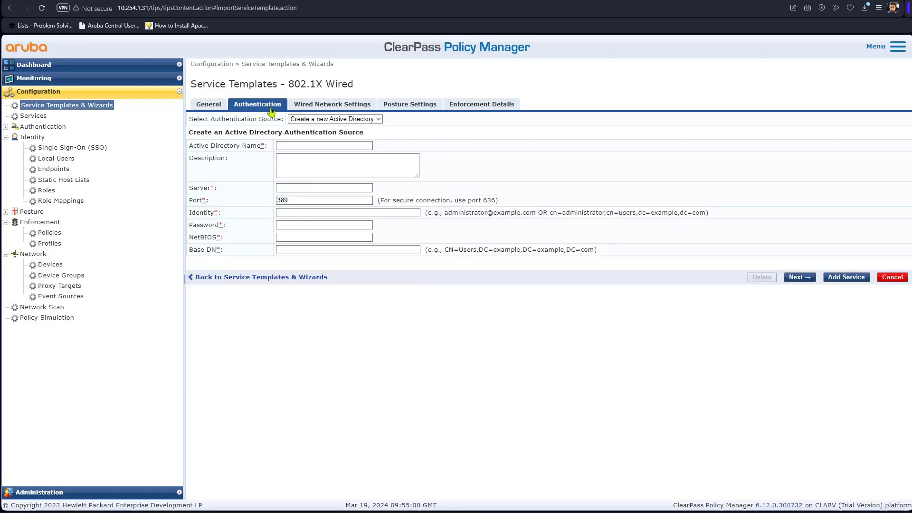
{"action": "left_click", "coordinate": [328, 120]}
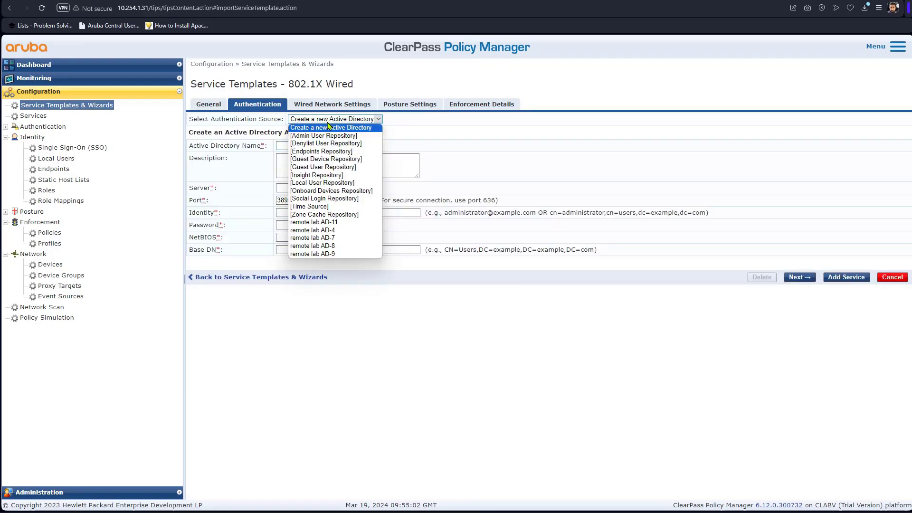
{"action": "left_click", "coordinate": [321, 182]}
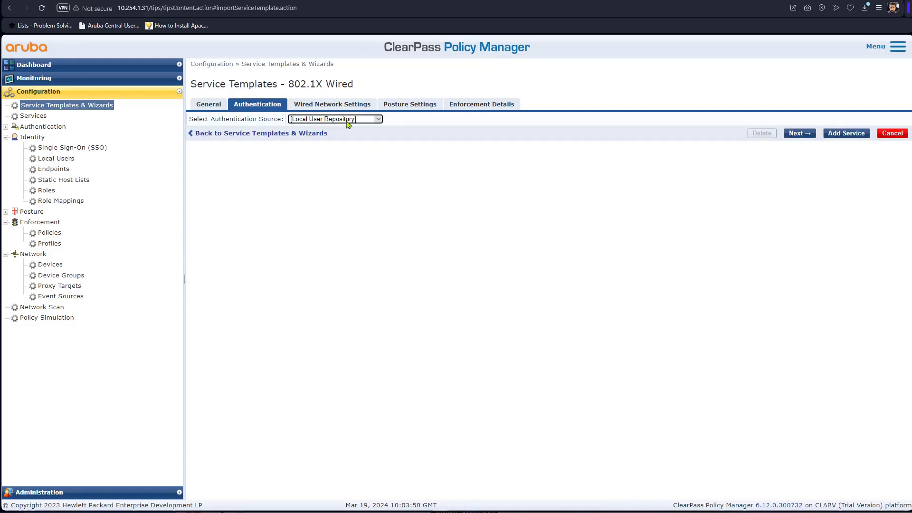
In the template's enforcement details, set the attribute name of the first condition to Role_Name
{"action": "left_click", "coordinate": [477, 105]}
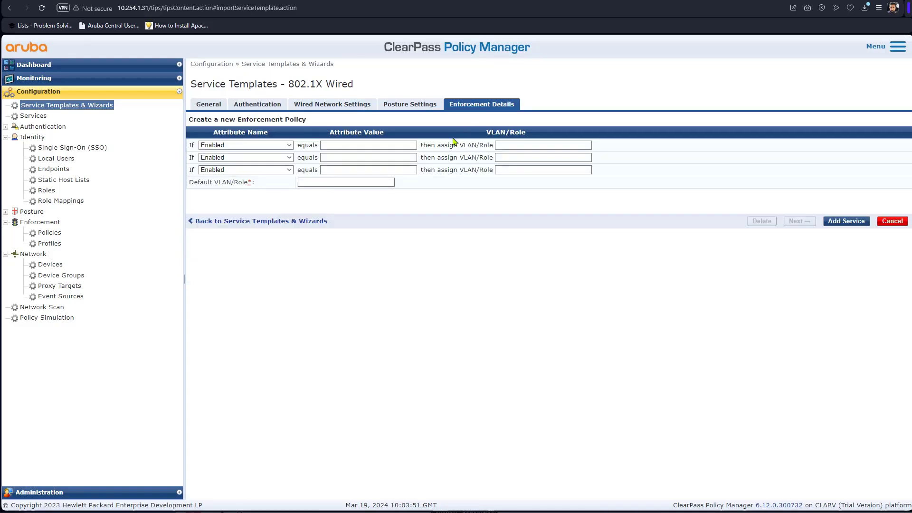
{"action": "left_click", "coordinate": [288, 146]}
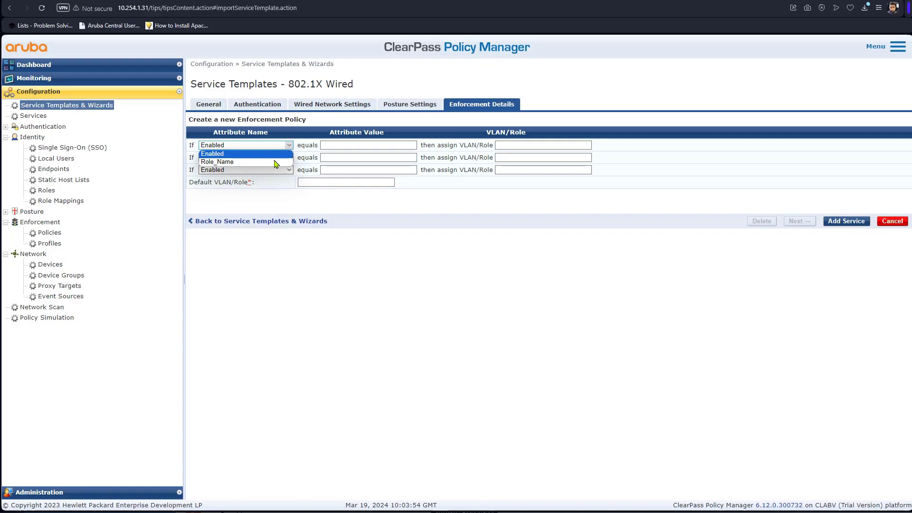
{"action": "left_click", "coordinate": [273, 162]}
{"action": "left_click", "coordinate": [346, 145]}
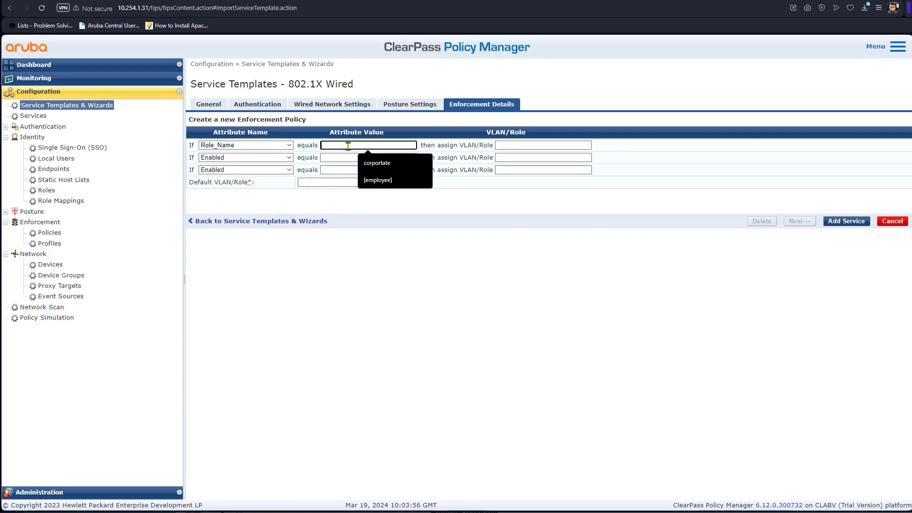
{"action": "left_click", "coordinate": [372, 163]}
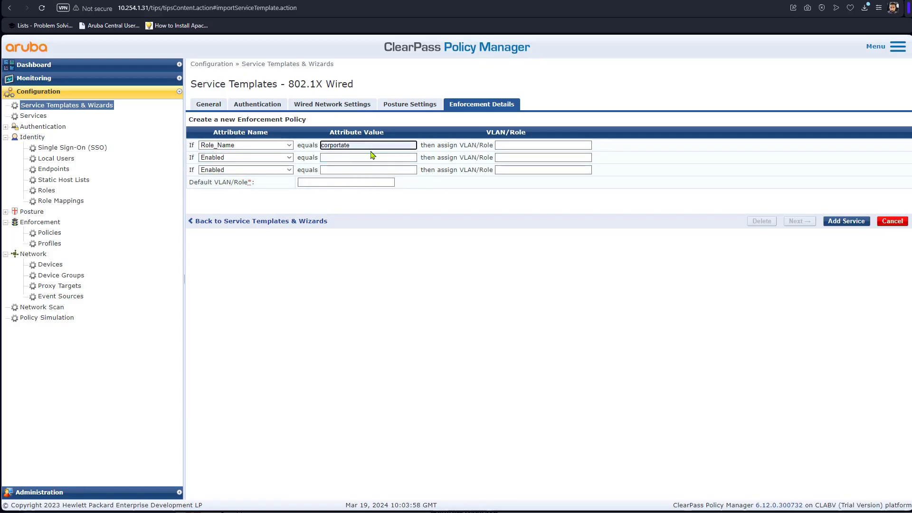
{"action": "left_click_drag", "start_coordinate": [357, 145], "coordinate": [301, 145]}
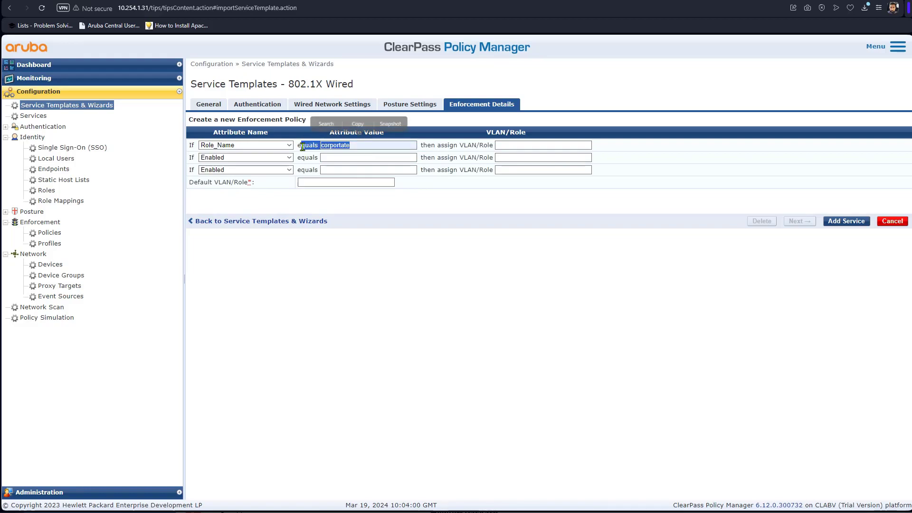
{"action": "left_click", "coordinate": [369, 157]}
{"action": "left_click", "coordinate": [370, 145]}
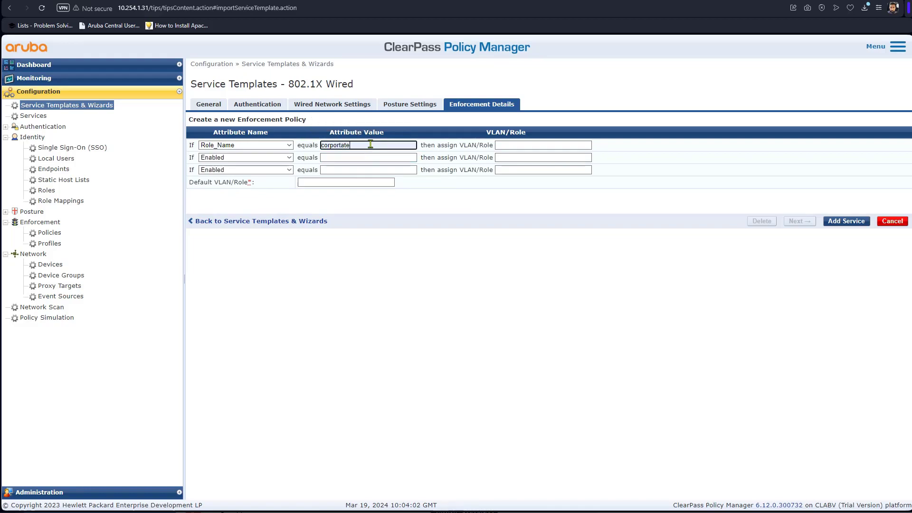
{"action": "double_click", "coordinate": [370, 145]}
{"action": "key", "text": "BackSpace"}
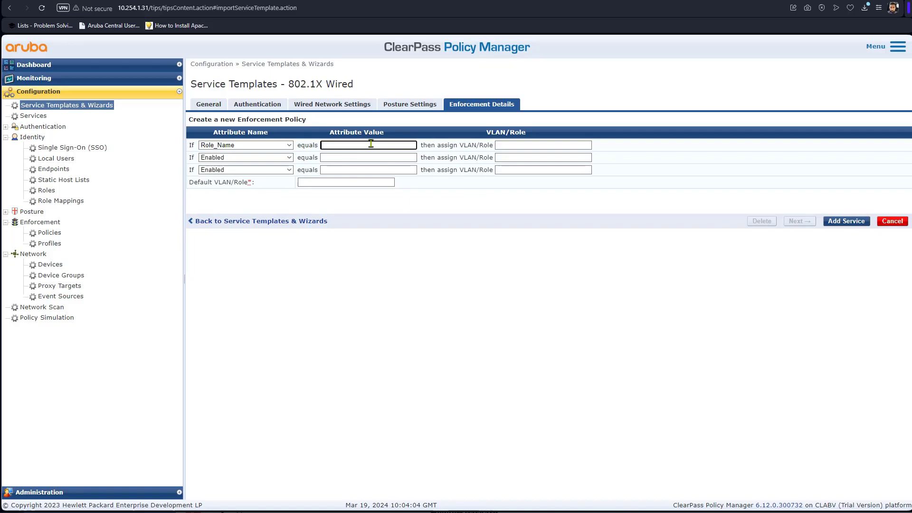
Make the first enforcement condition match the attribute value [employee] and assign the role corporate
{"action": "left_click", "coordinate": [370, 145]}
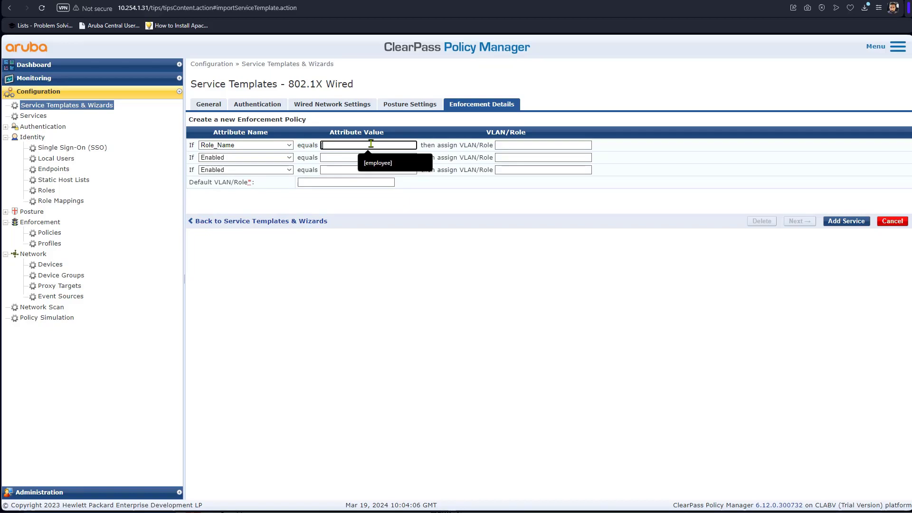
{"action": "left_click", "coordinate": [394, 163]}
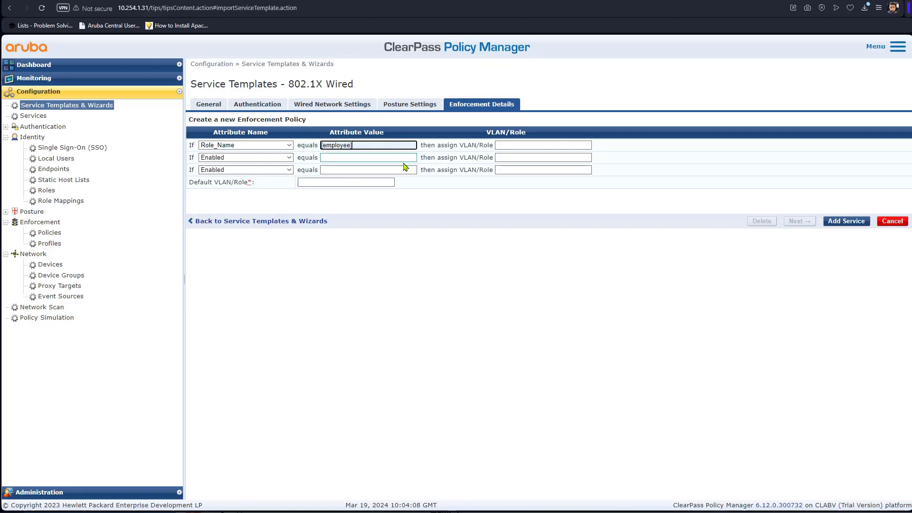
{"action": "left_click", "coordinate": [508, 144]}
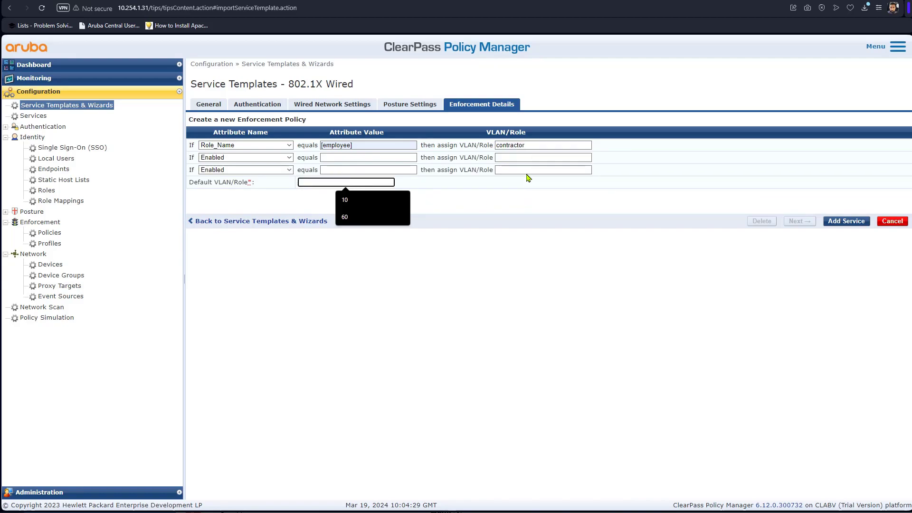
{"action": "double_click", "coordinate": [529, 147]}
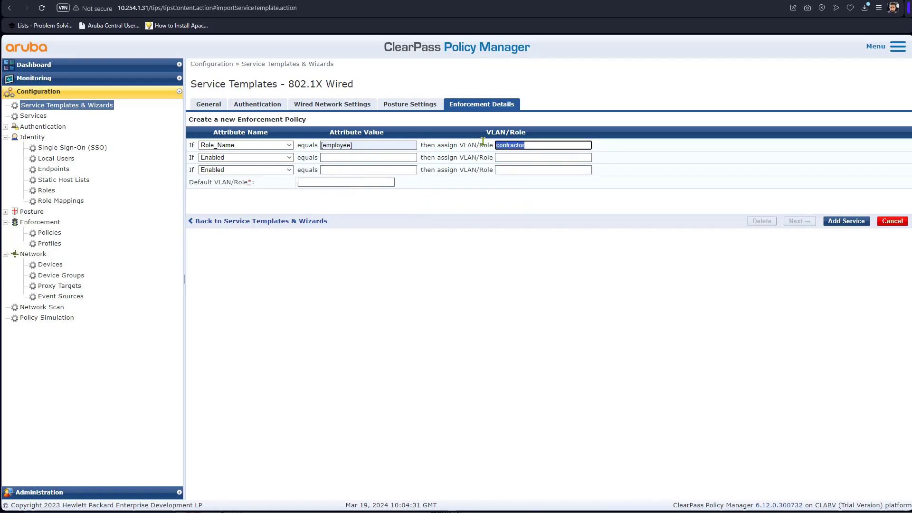
{"action": "type", "text": "corpo"}
Set the default VLAN/role to contractor and add the service from the template
{"action": "left_click", "coordinate": [383, 179]}
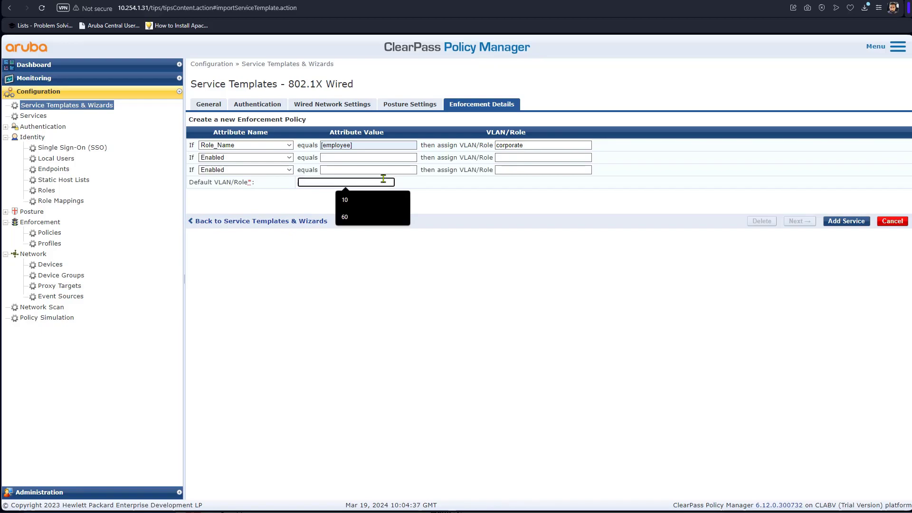
{"action": "type", "text": "contractor"}
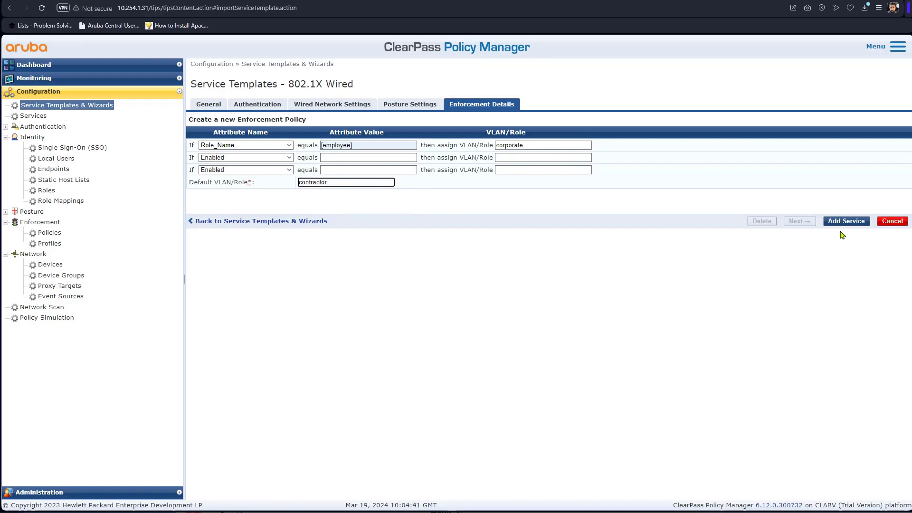
{"action": "left_click", "coordinate": [853, 226]}
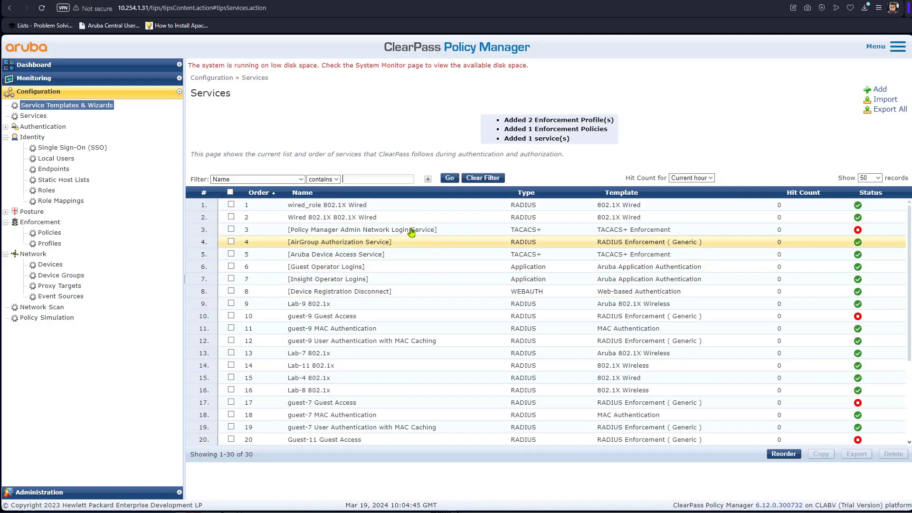
Open the role-based-service 802.1X Wired service, review its authentication and enforcement settings, and close it without saving
{"action": "scroll", "coordinate": [411, 323], "scroll_direction": "down", "scroll_amount": 5}
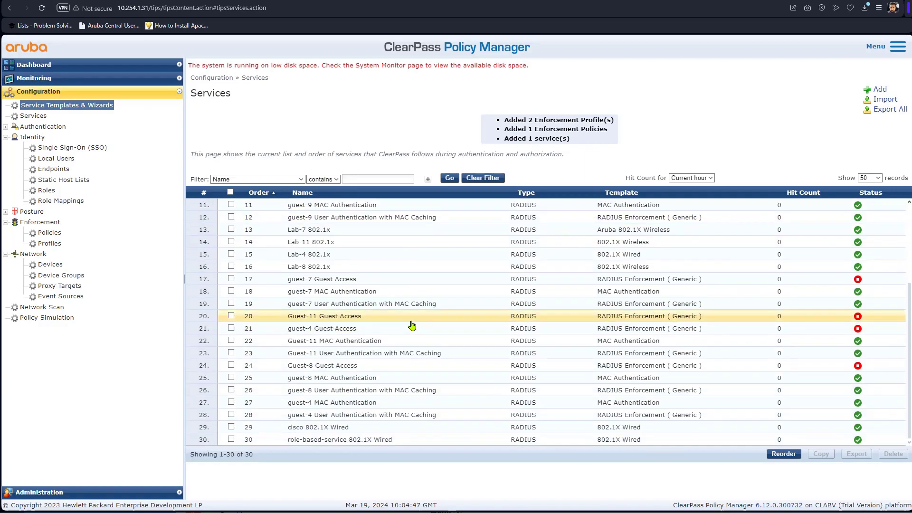
{"action": "left_click", "coordinate": [366, 441]}
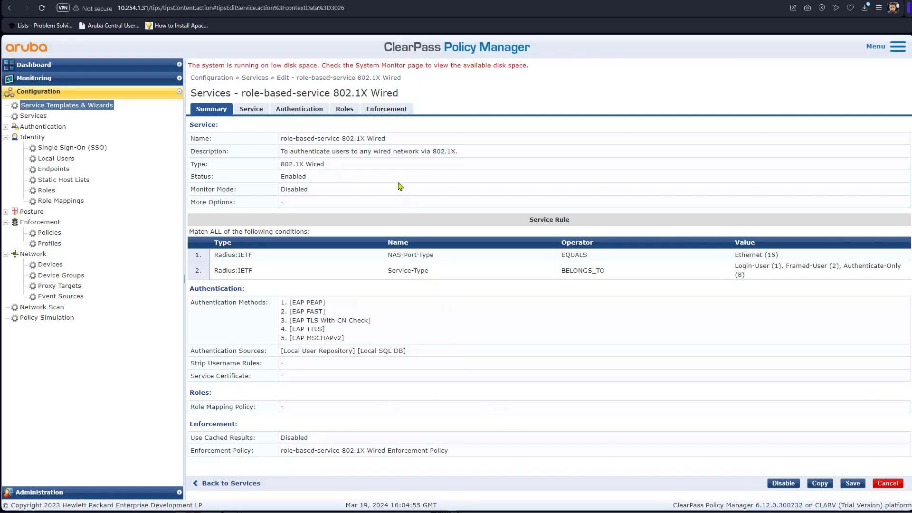
{"action": "left_click", "coordinate": [312, 111]}
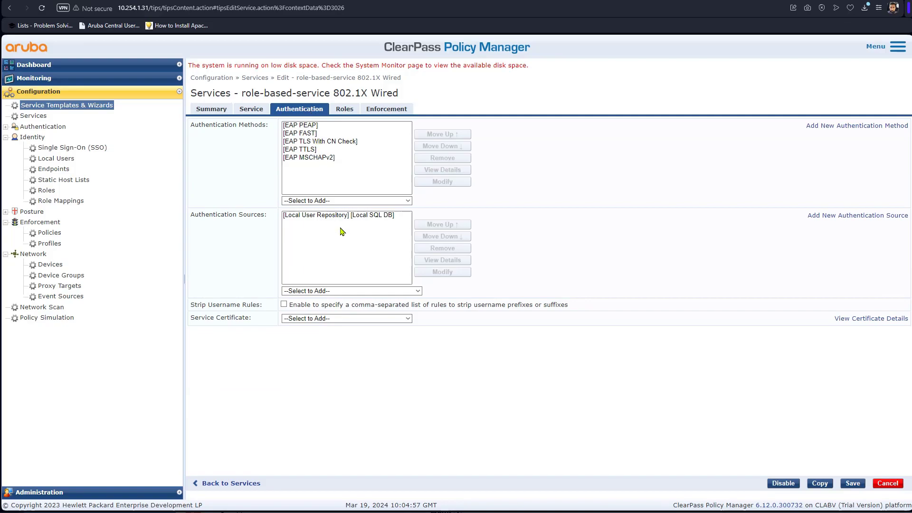
{"action": "left_click", "coordinate": [394, 110]}
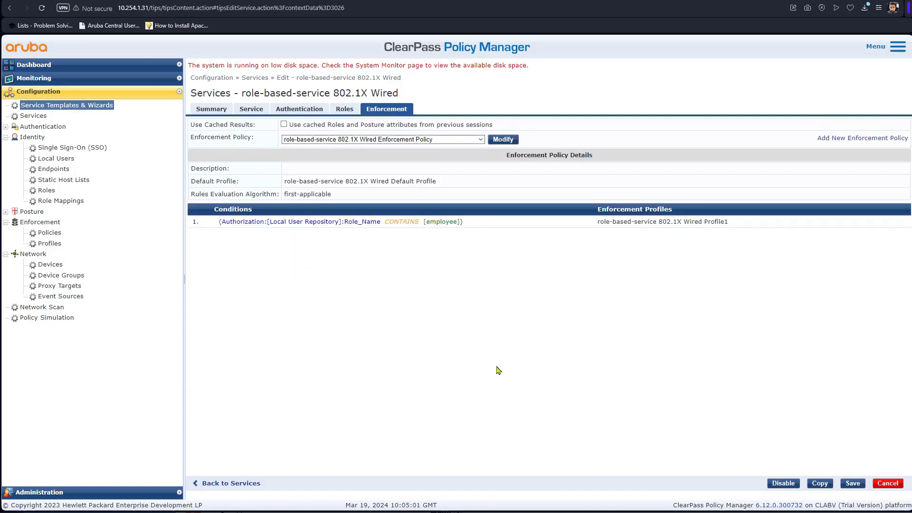
{"action": "left_click", "coordinate": [881, 484]}
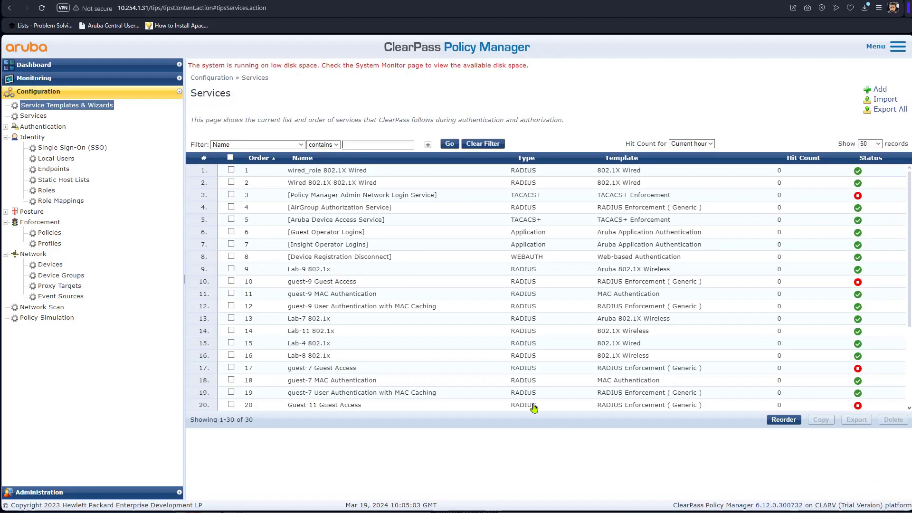
Enable Profile Endpoints for the wired_role 802.1X Wired service and set its endpoint classification to Any Category / OS Family / Name
{"action": "left_click", "coordinate": [342, 172]}
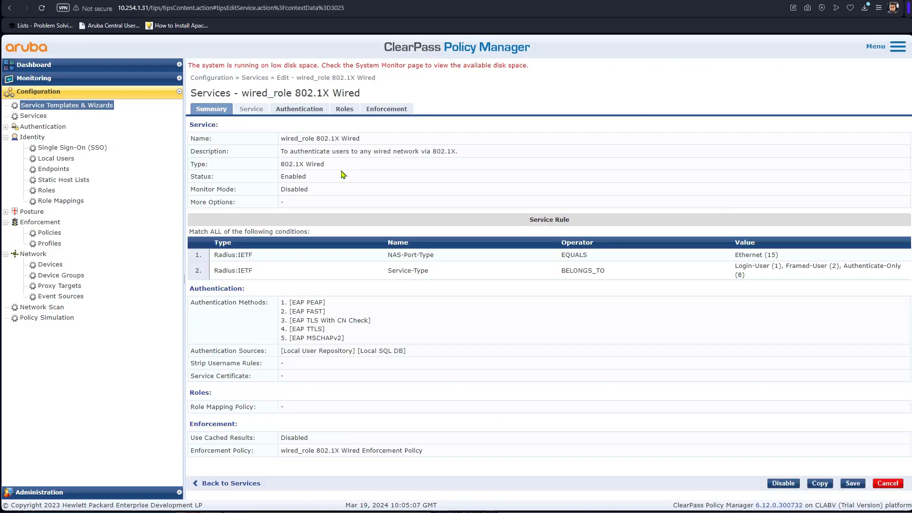
{"action": "left_click", "coordinate": [251, 110]}
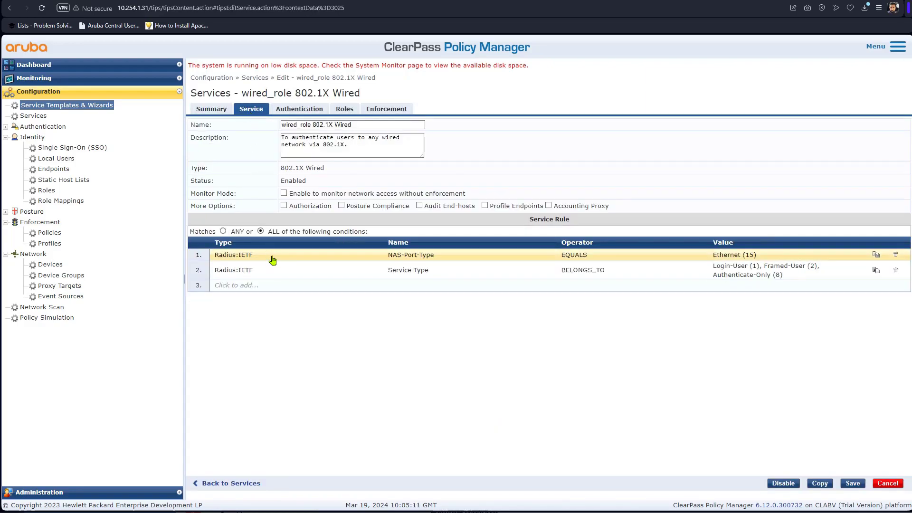
{"action": "left_click", "coordinate": [484, 206]}
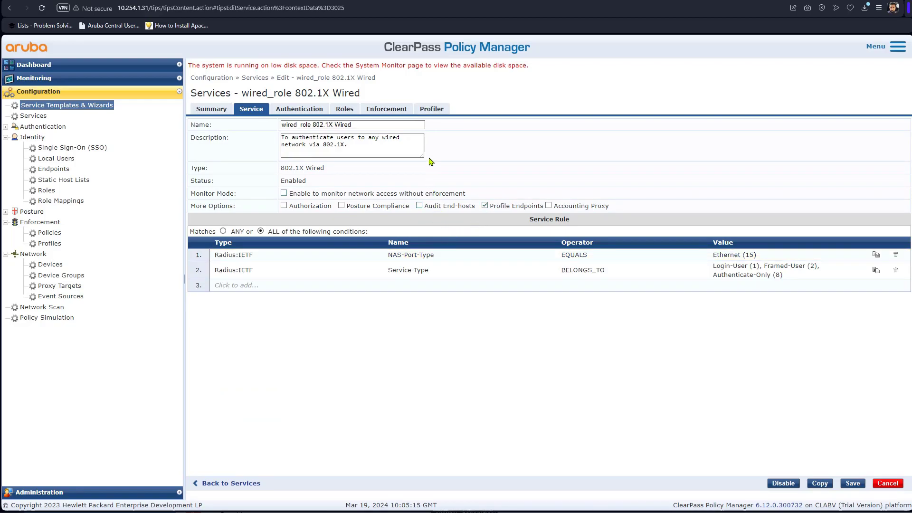
{"action": "left_click", "coordinate": [443, 112]}
{"action": "left_click", "coordinate": [378, 170]}
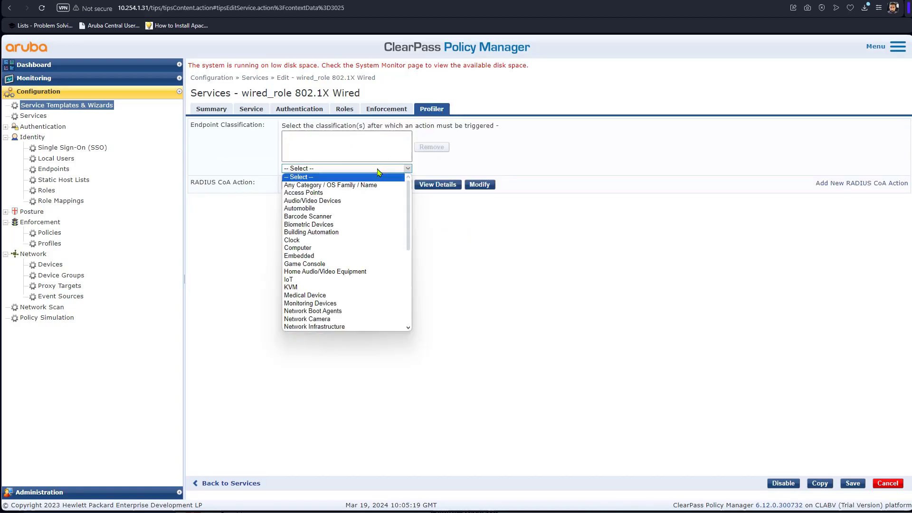
{"action": "left_click", "coordinate": [379, 185]}
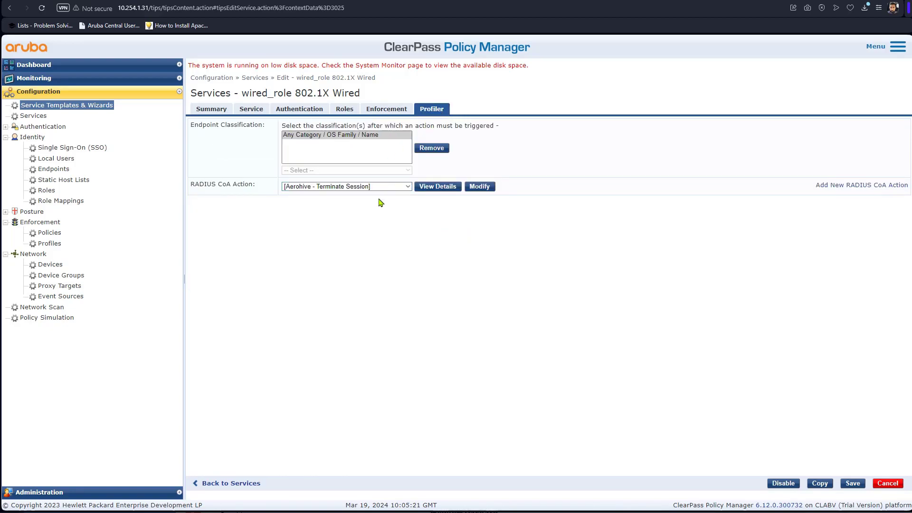
Set the service's RADIUS CoA action to [ArubaOS Switching - Bounce Switch Port]
{"action": "left_click", "coordinate": [398, 186]}
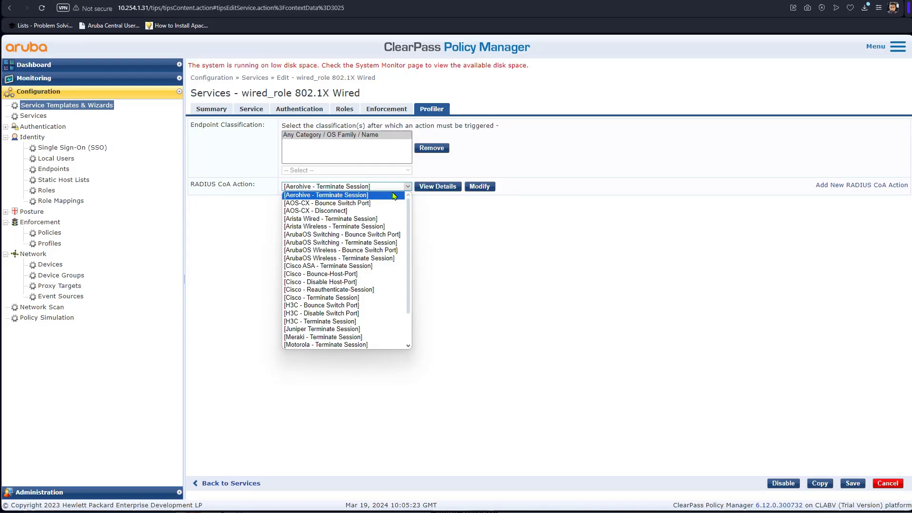
{"action": "scroll", "coordinate": [373, 304], "scroll_direction": "down", "scroll_amount": 1}
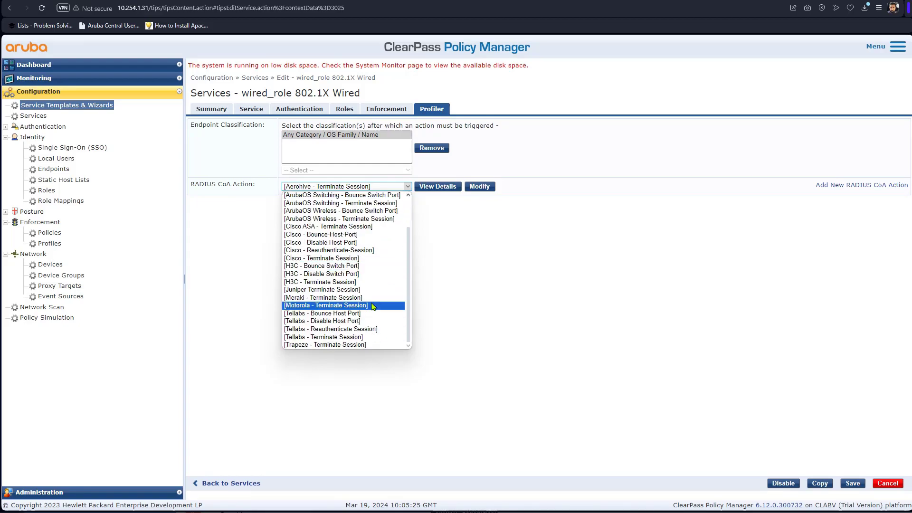
{"action": "key", "text": "Up"}
{"action": "left_click_drag", "start_coordinate": [409, 309], "coordinate": [409, 278]}
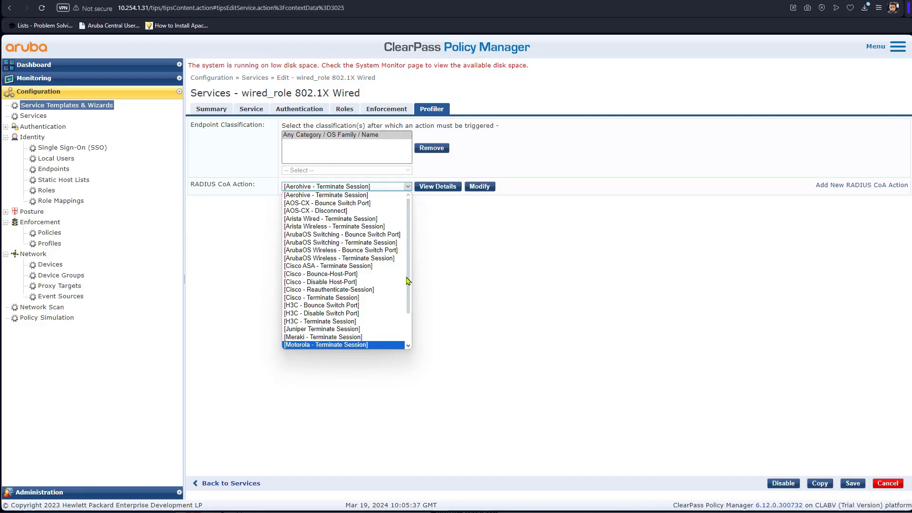
{"action": "left_click", "coordinate": [386, 235]}
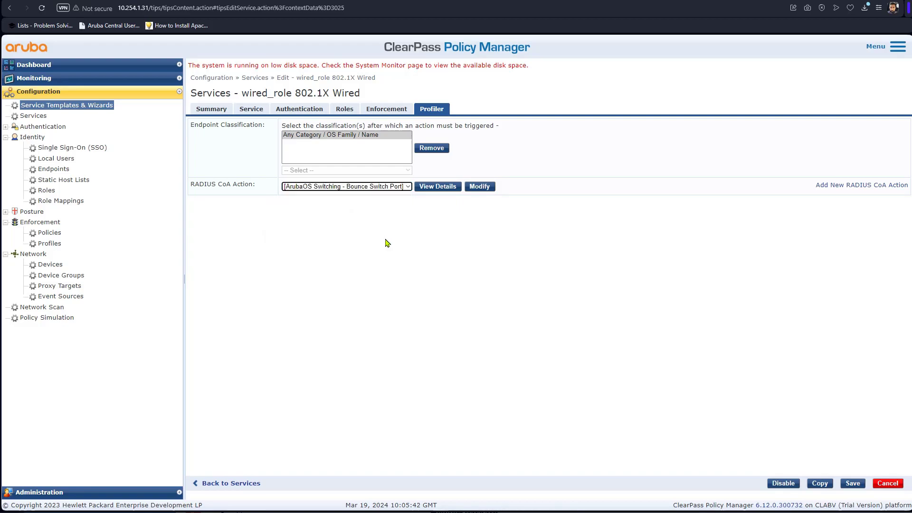